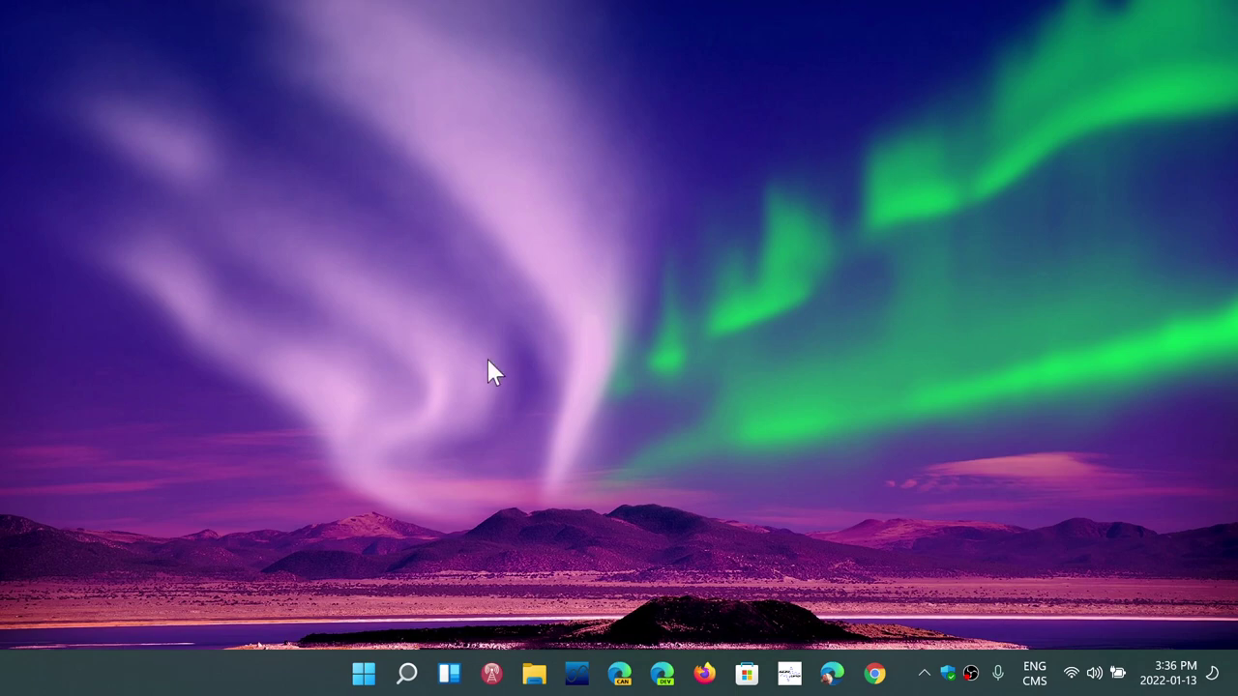
# - Go to Power & battery via Power Options and expand the detailed battery usage info
pyautogui.rightClick(364, 681)
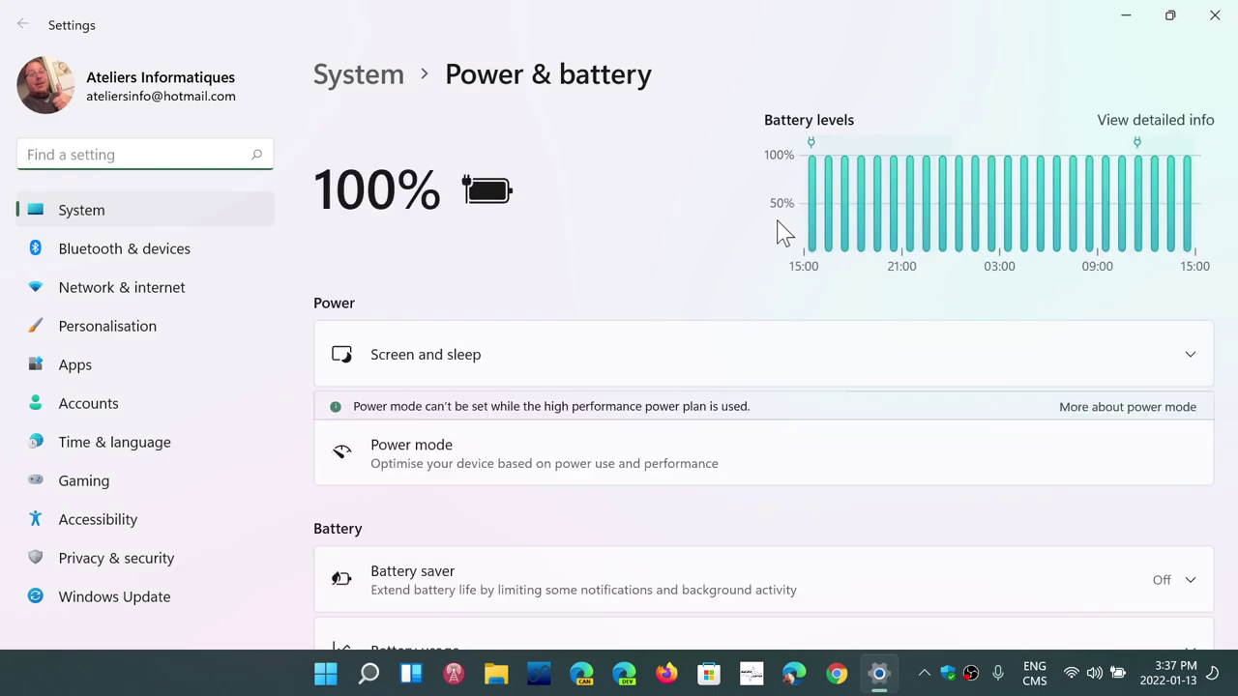
pyautogui.click(1124, 133)
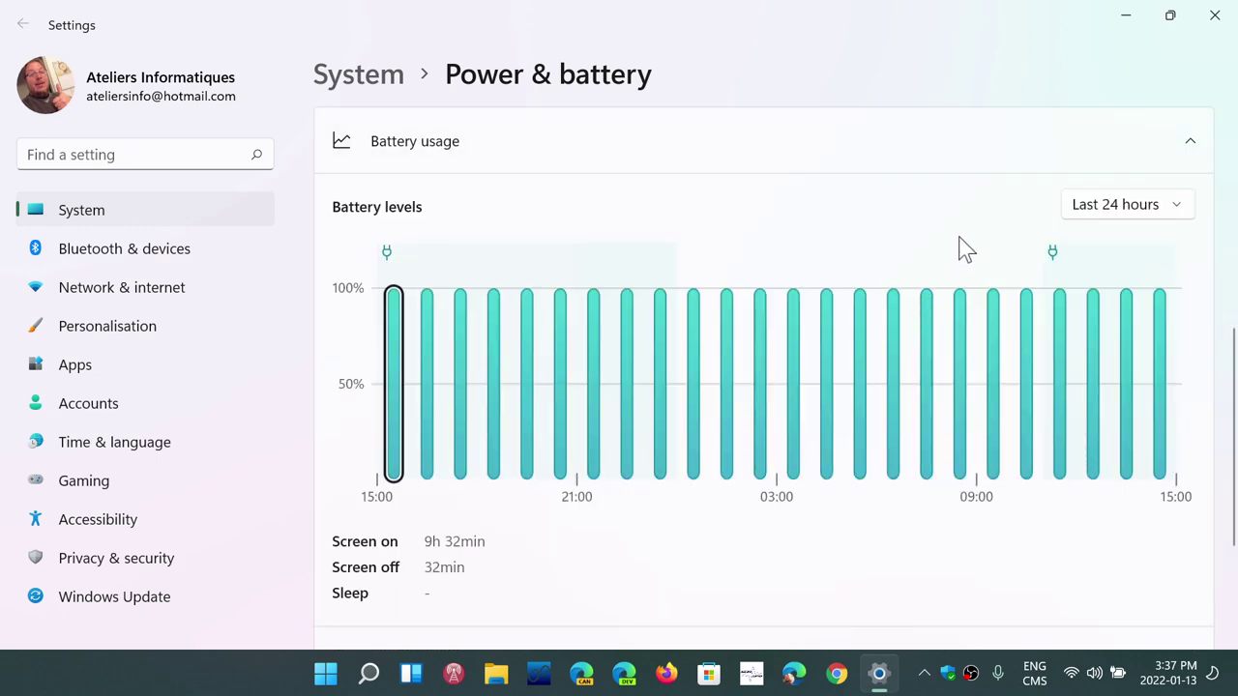
# - Switch the battery levels chart to Last 7 days and select the 10 Jan column
pyautogui.click(1112, 215)
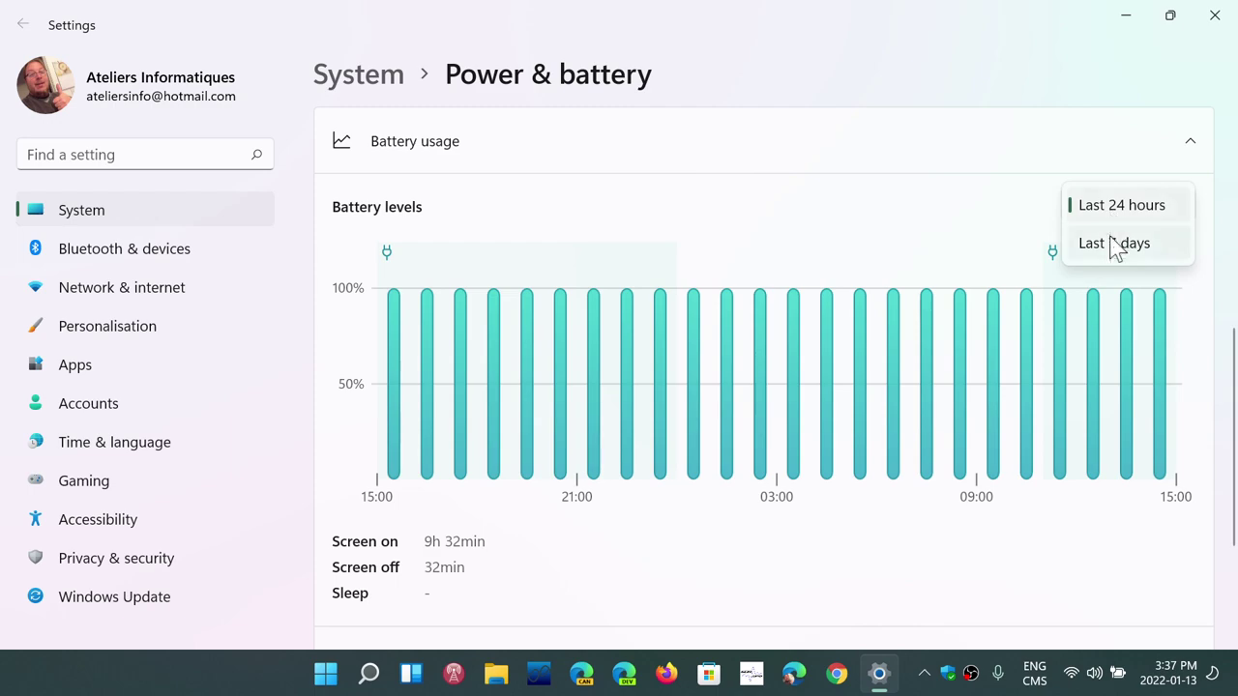
pyautogui.click(1111, 244)
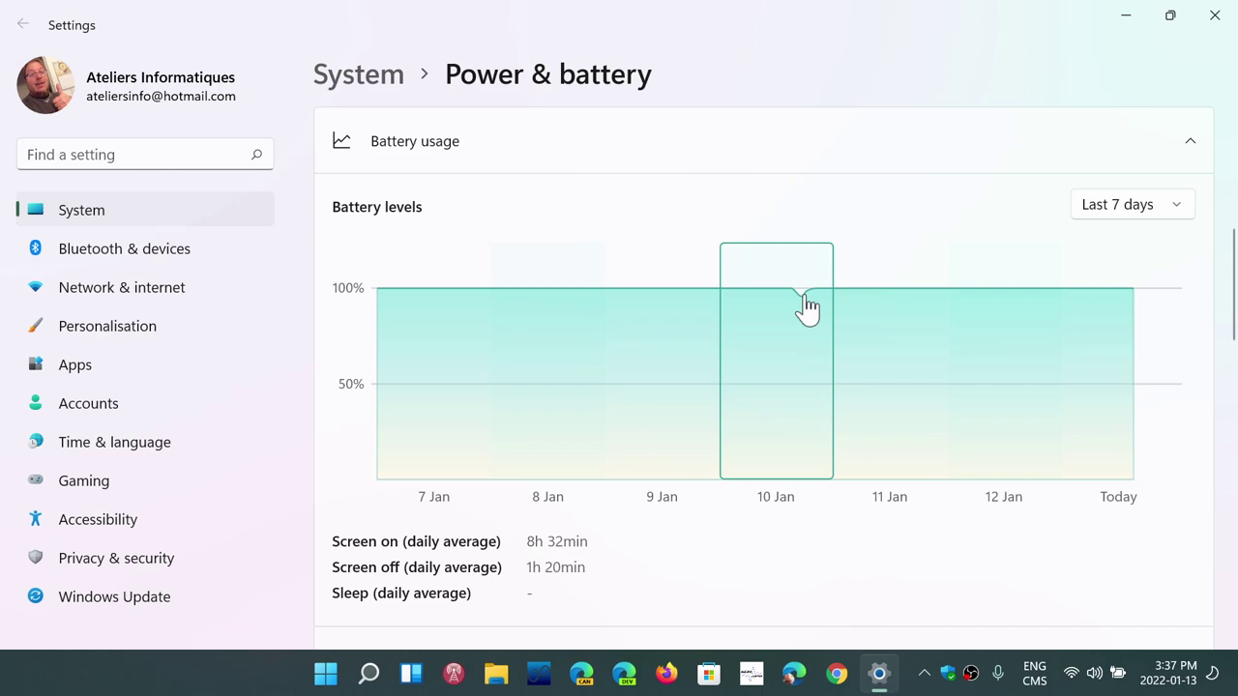
pyautogui.scroll(-3, 793, 540)
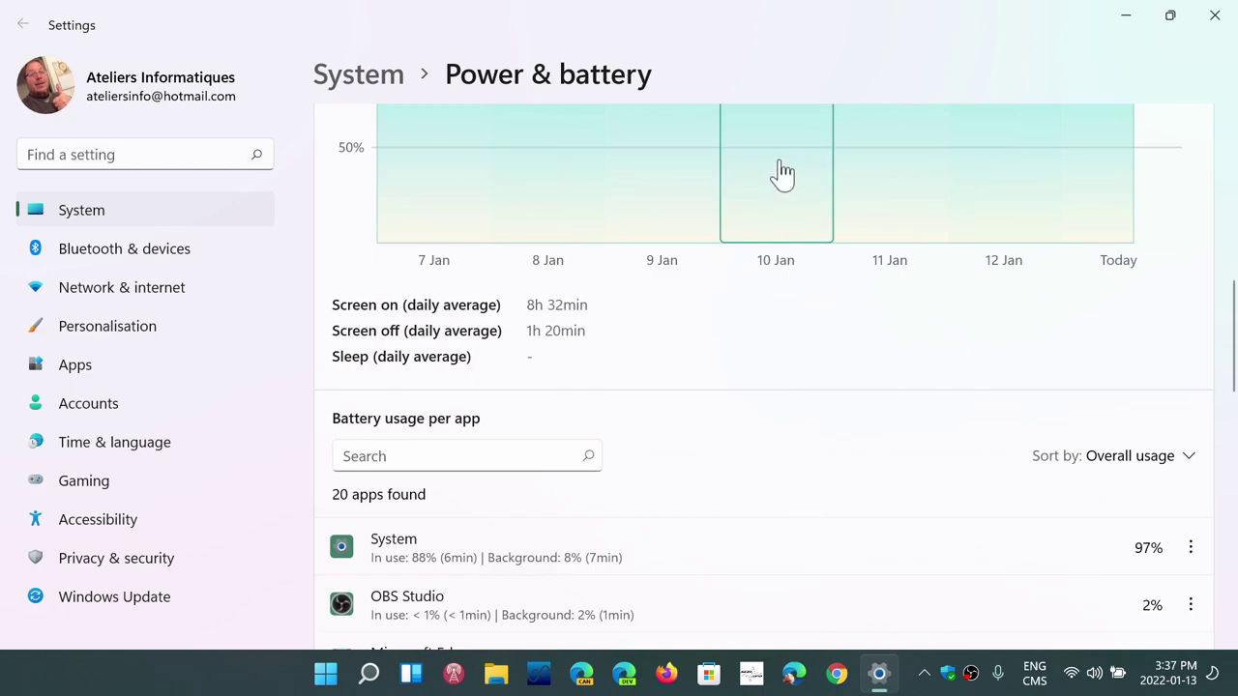
pyautogui.click(782, 174)
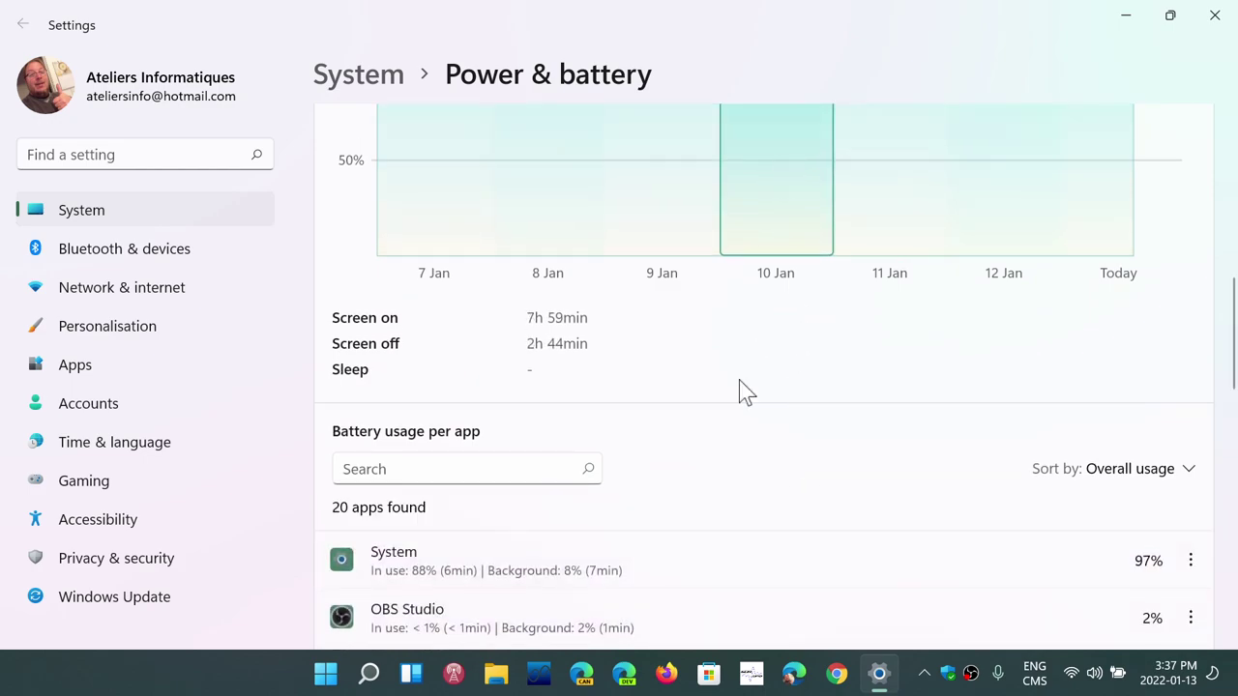
# - Review the per-app battery usage list, with System at 97% and OBS Studio at 2%
pyautogui.scroll(2, 742, 392)
pyautogui.scroll(-4, 743, 392)
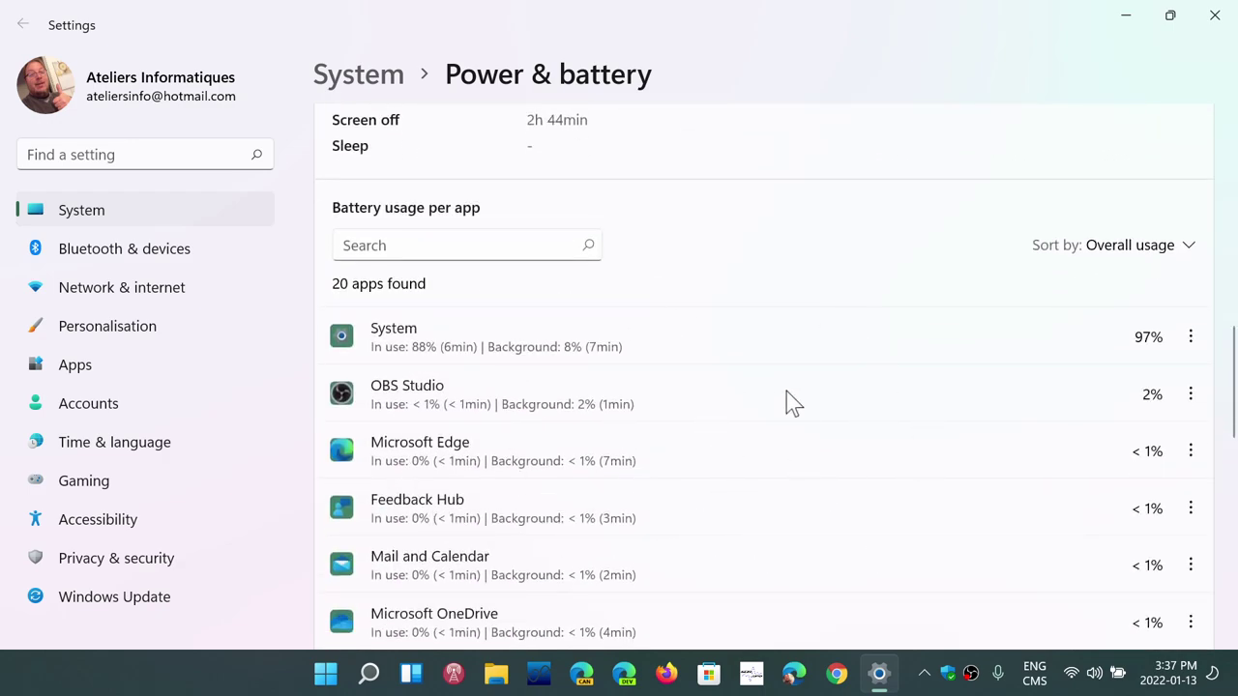
pyautogui.scroll(-3, 786, 393)
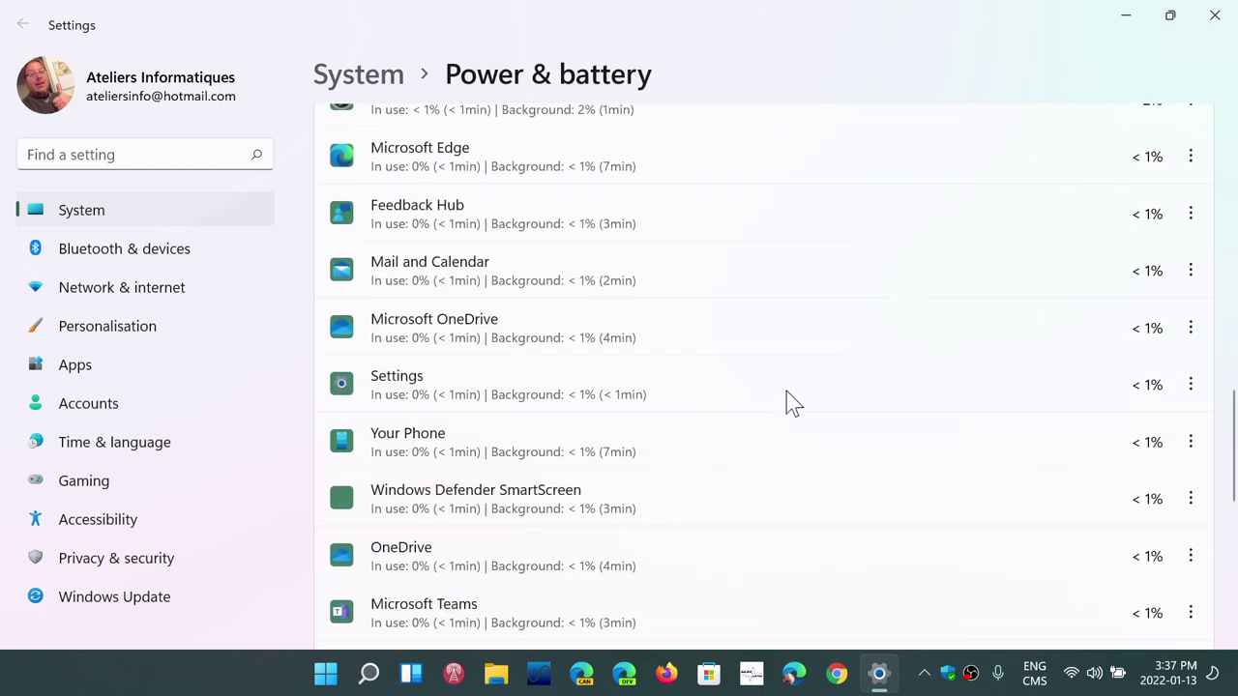
pyautogui.scroll(-2, 787, 392)
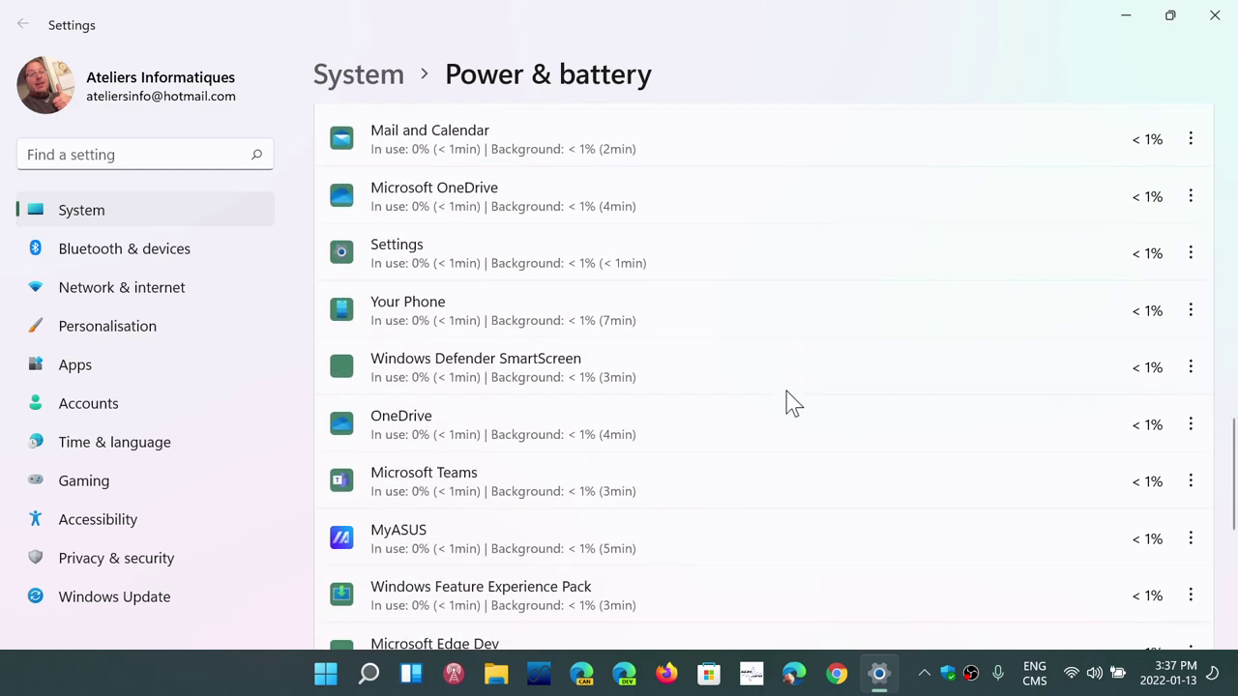
pyautogui.scroll(5, 786, 392)
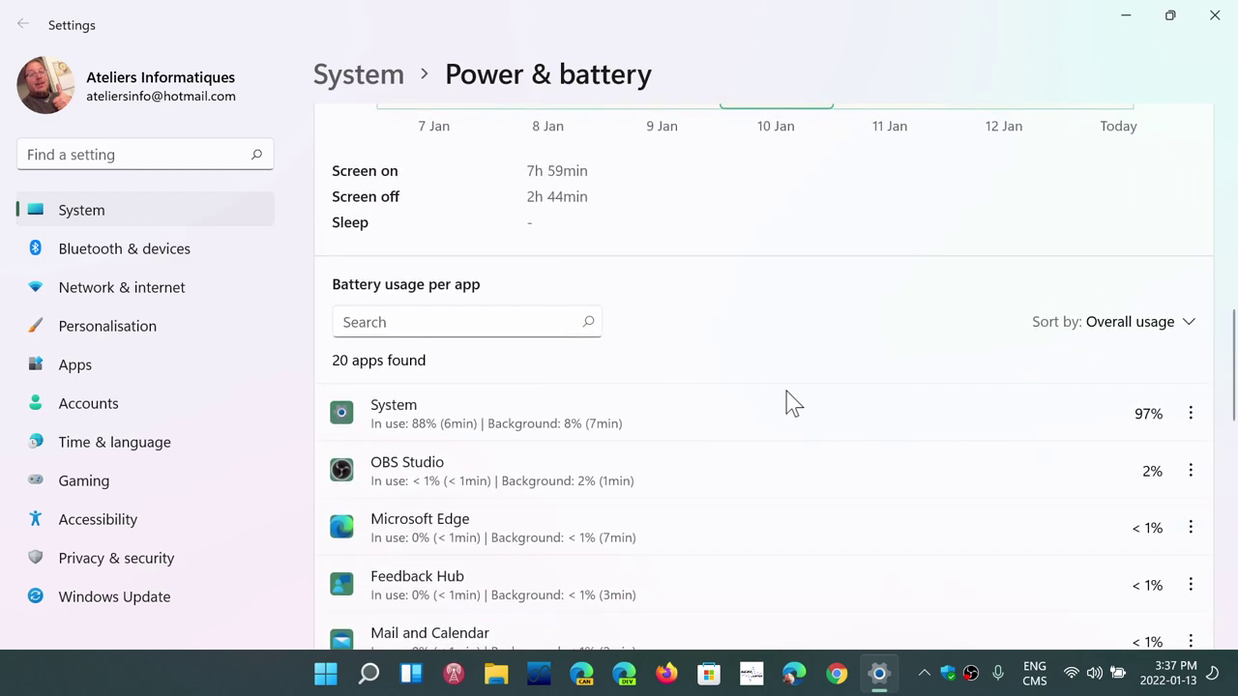
pyautogui.scroll(1, 786, 404)
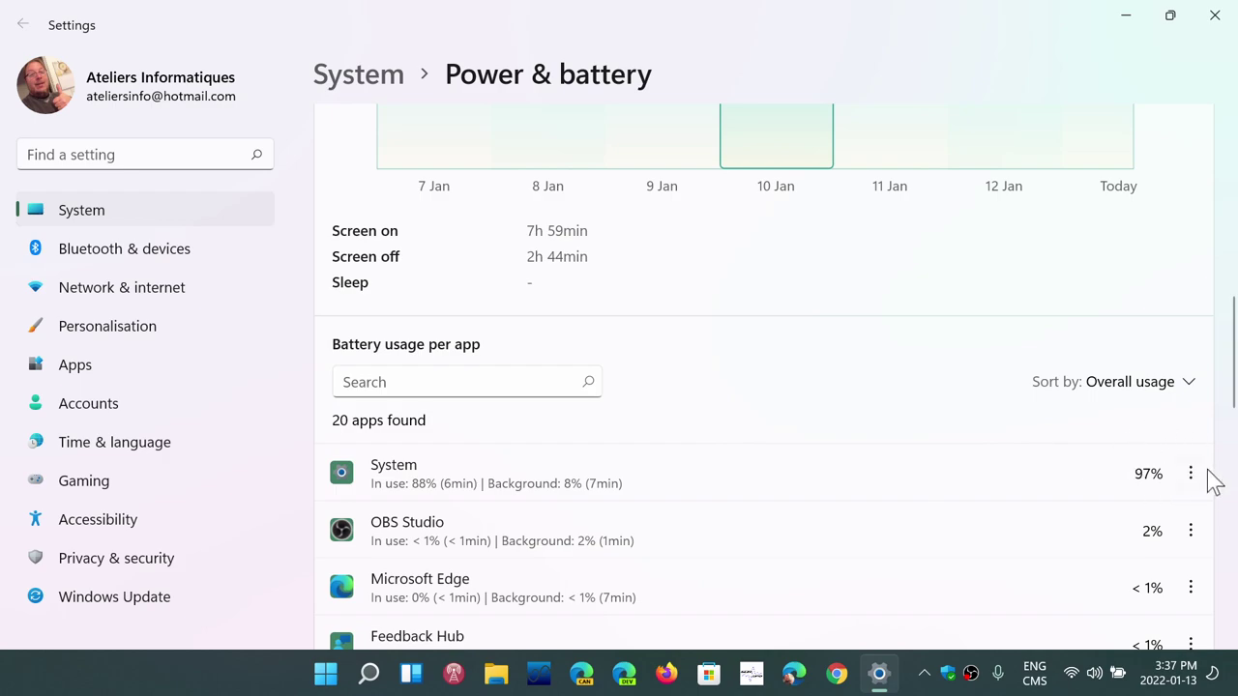
pyautogui.scroll(-2, 895, 512)
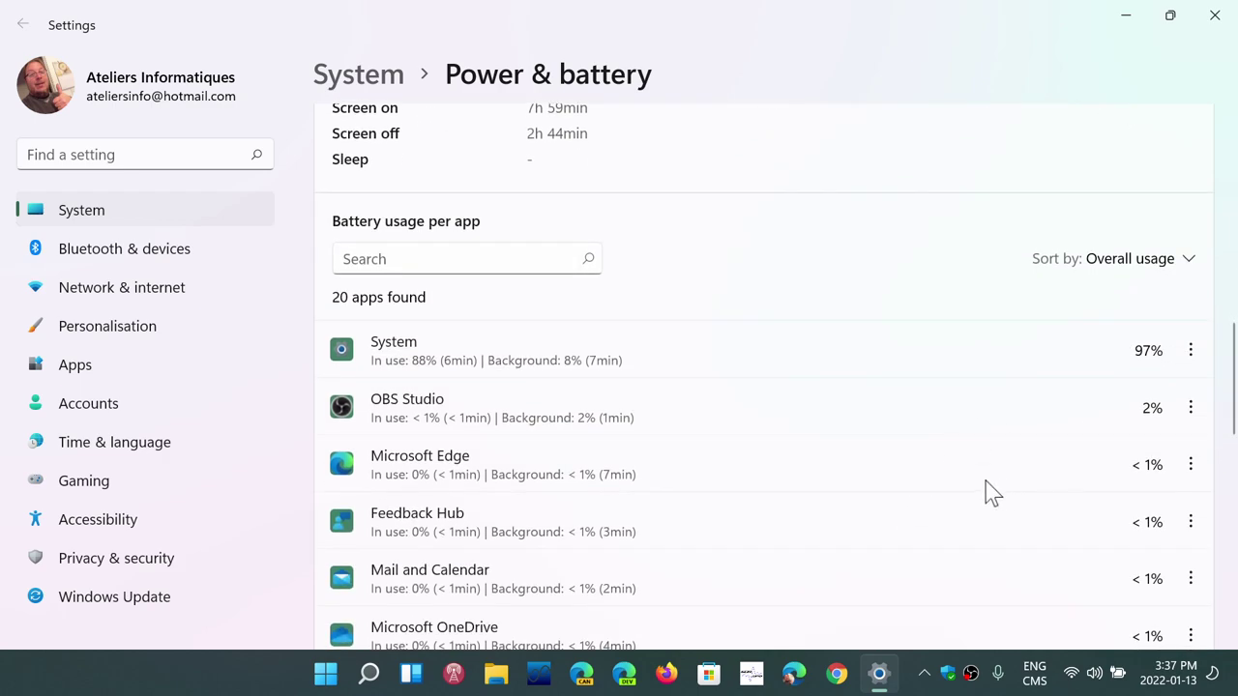
pyautogui.scroll(-3, 896, 567)
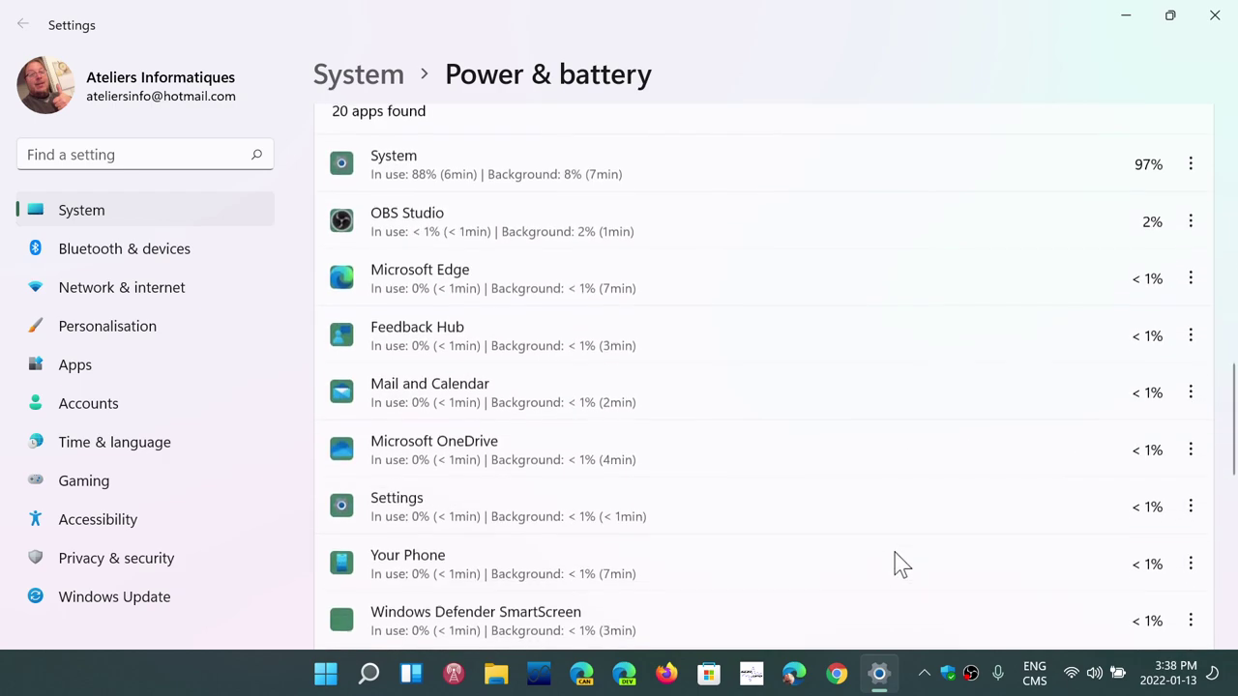
pyautogui.scroll(-3, 897, 565)
pyautogui.scroll(-2, 897, 564)
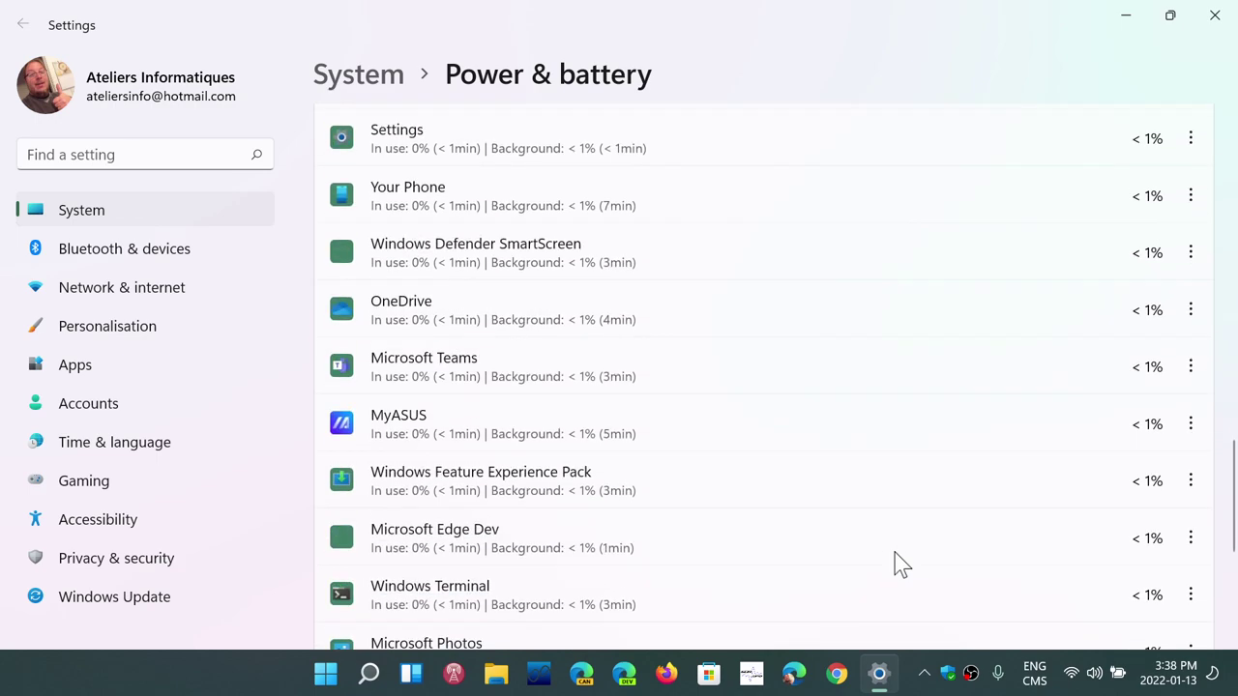
pyautogui.scroll(12, 897, 565)
pyautogui.scroll(-1, 897, 564)
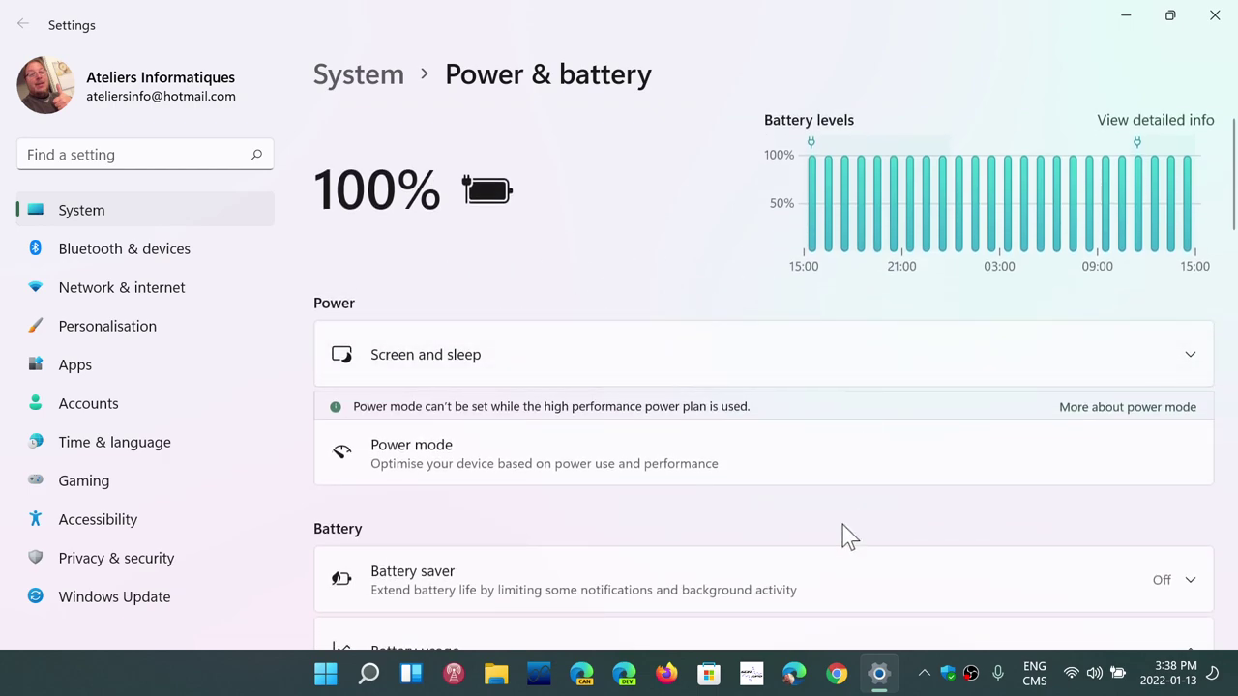
# - Set the plugged-in screen timeout to Never and dismiss the power warning
pyautogui.scroll(-1, 842, 527)
pyautogui.scroll(-3, 842, 532)
pyautogui.scroll(2, 842, 525)
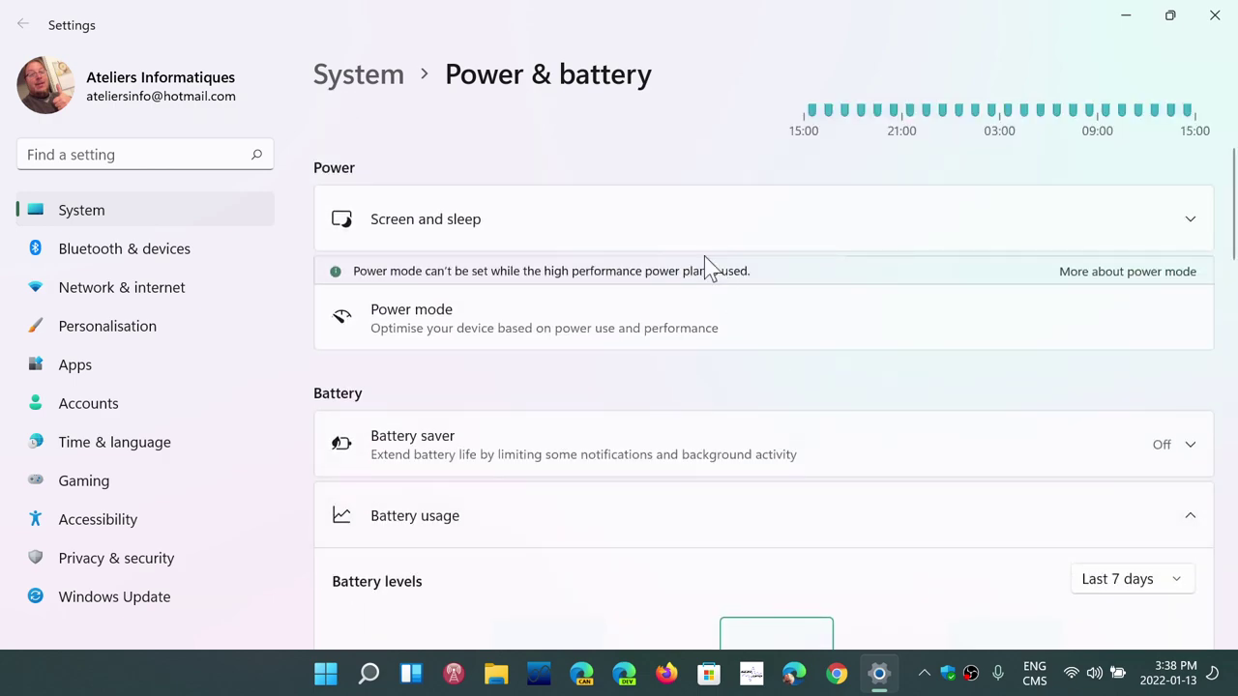
pyautogui.click(692, 222)
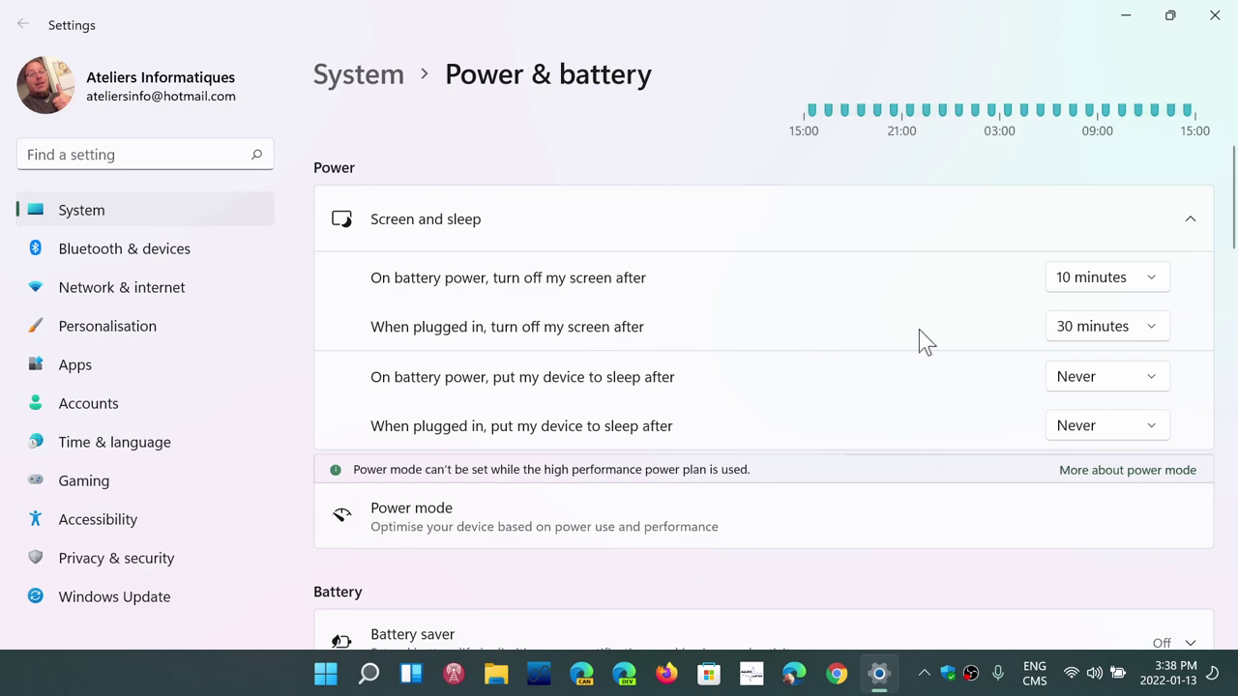
pyautogui.click(1093, 334)
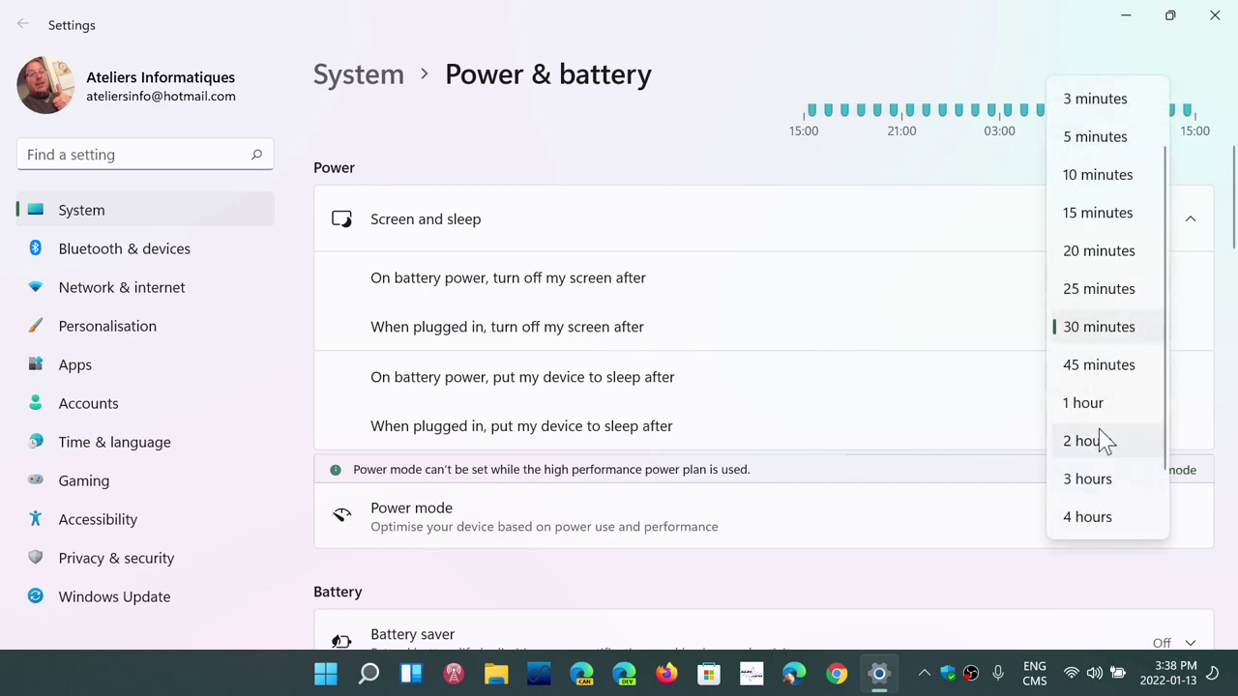
pyautogui.scroll(-2, 1092, 511)
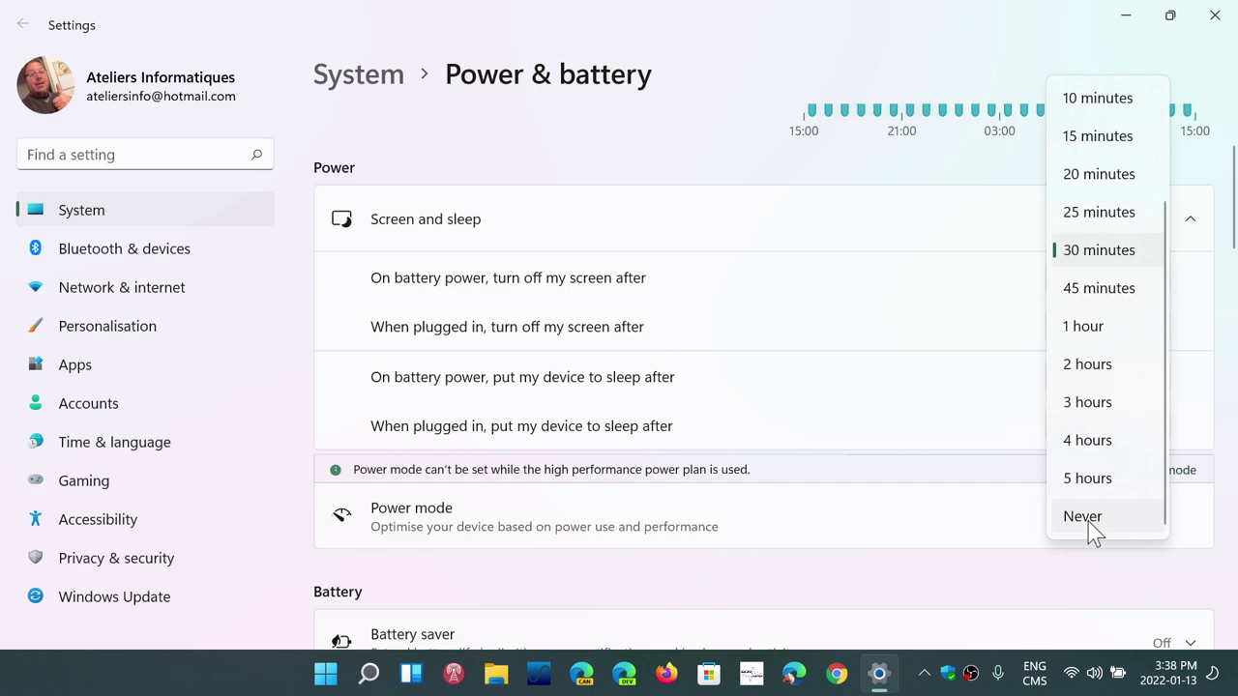
pyautogui.click(1090, 515)
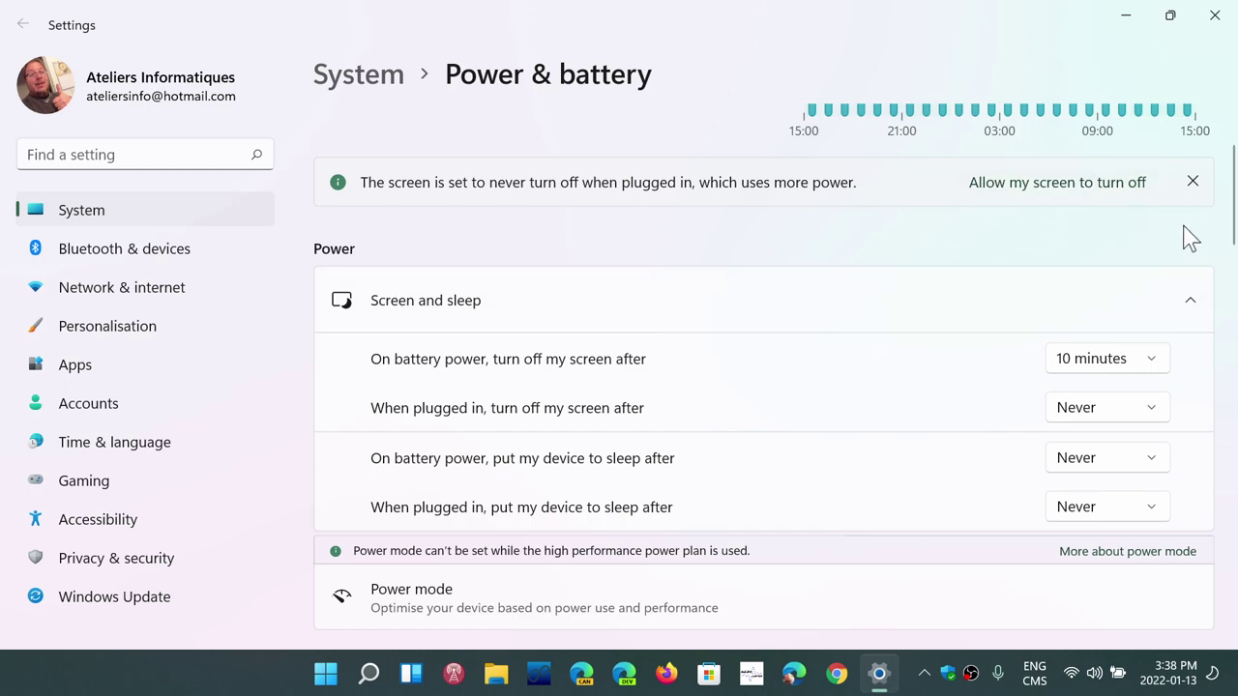
pyautogui.click(1193, 182)
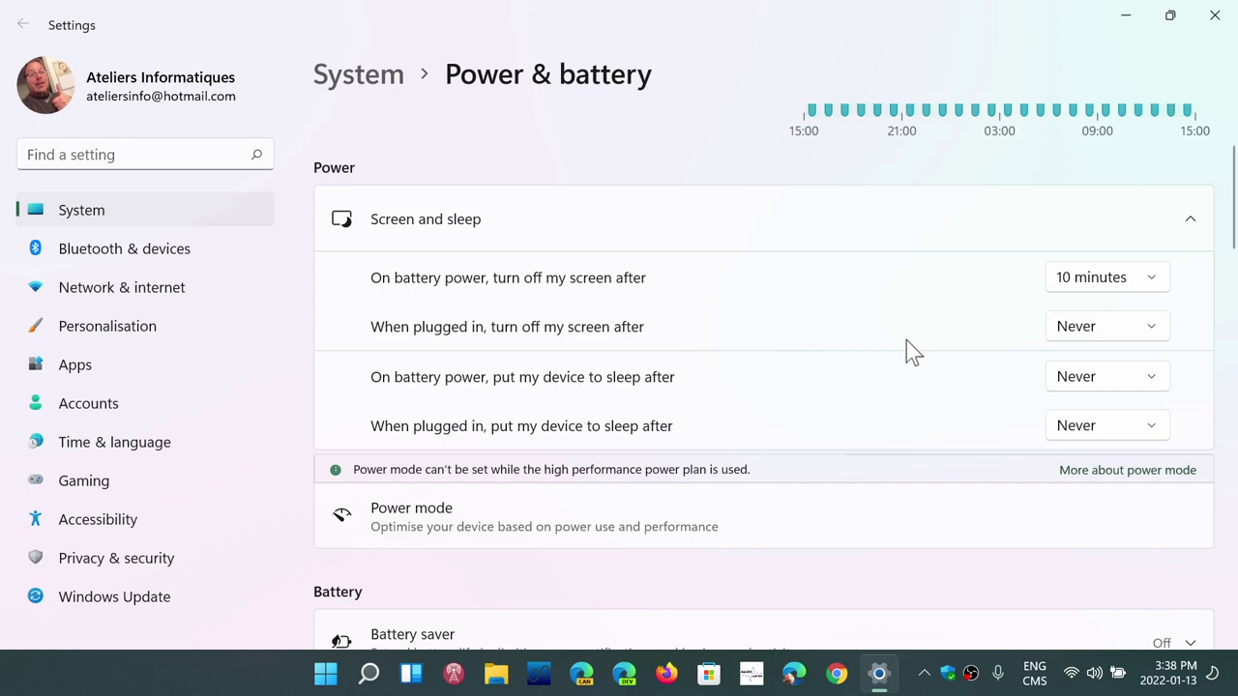
# - Make the device sleep after 1 hour on battery power
pyautogui.click(1107, 382)
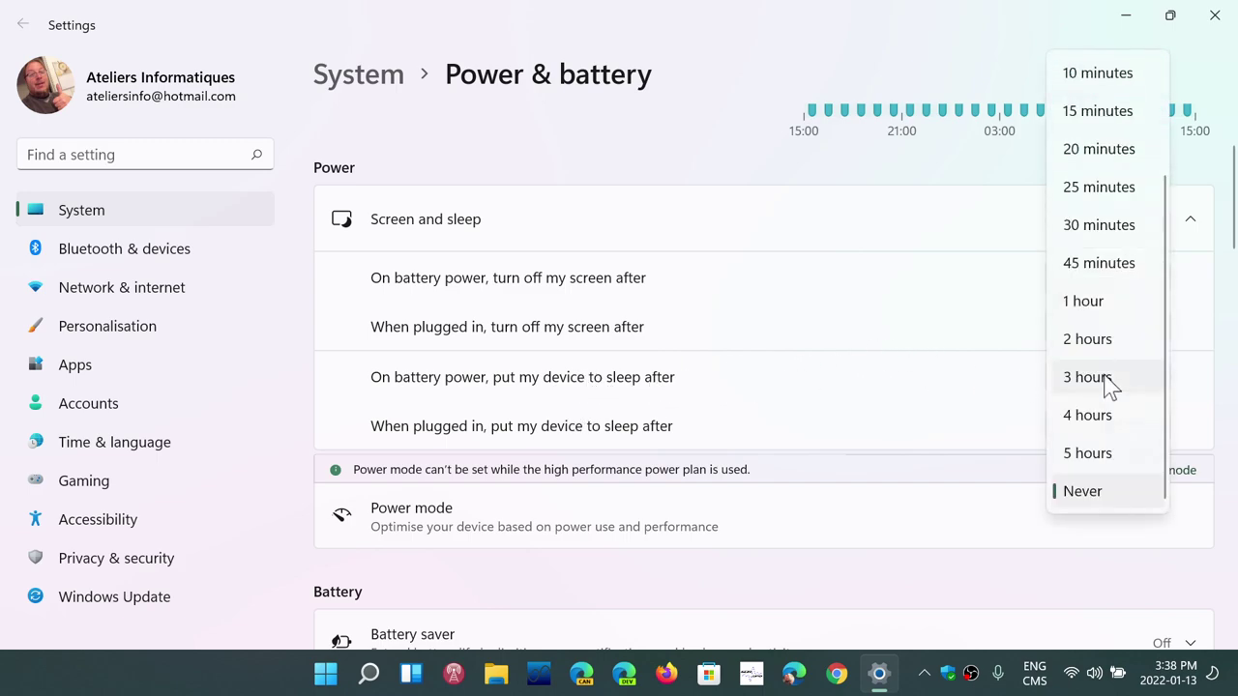
pyautogui.click(1095, 306)
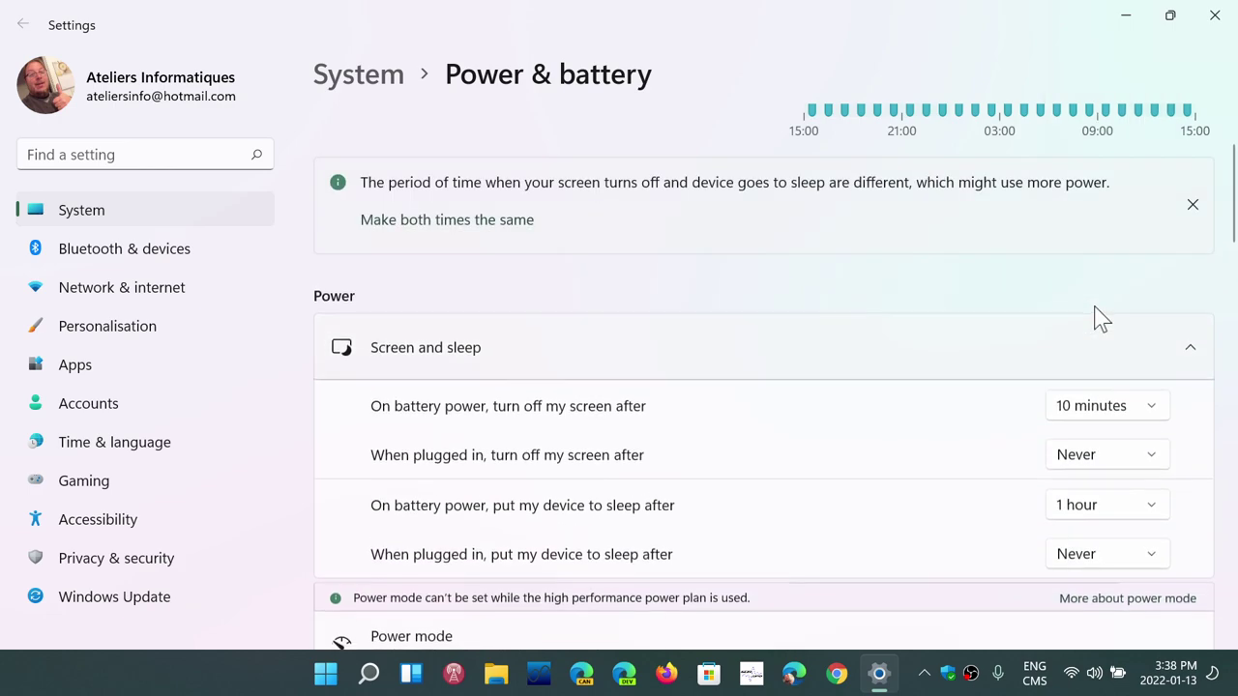
pyautogui.scroll(-3, 927, 526)
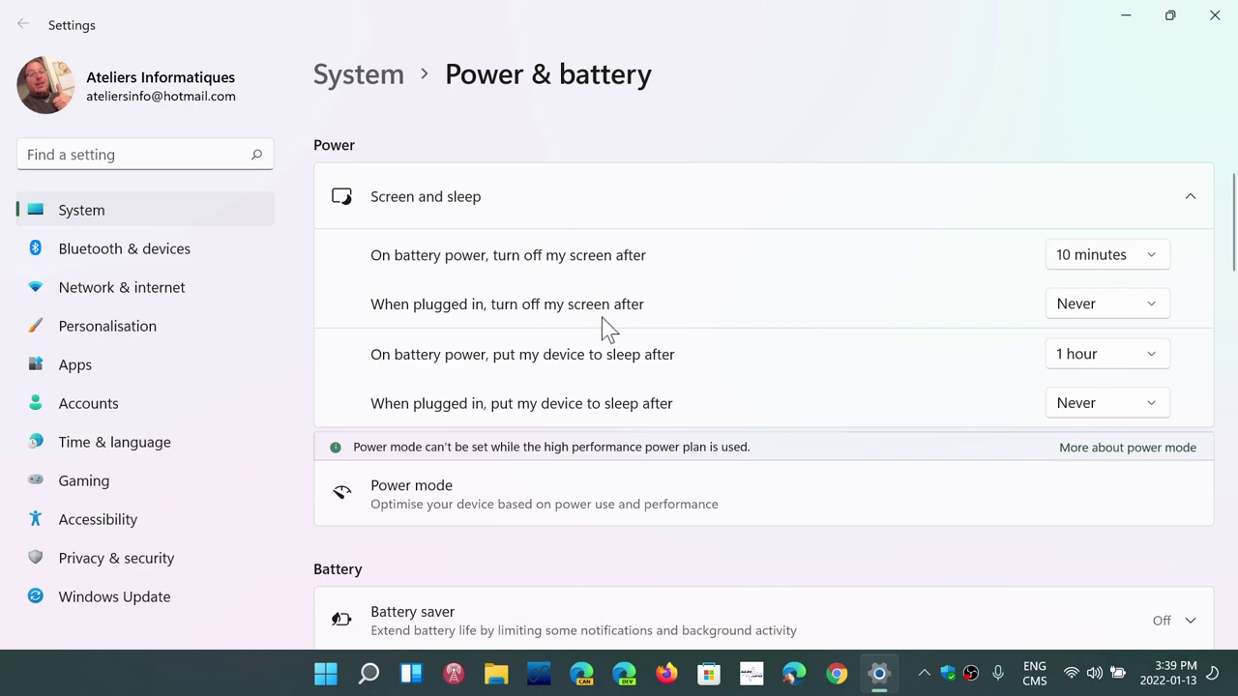
# - Dismiss the notice that screen-off and sleep times differ
pyautogui.scroll(-2, 856, 333)
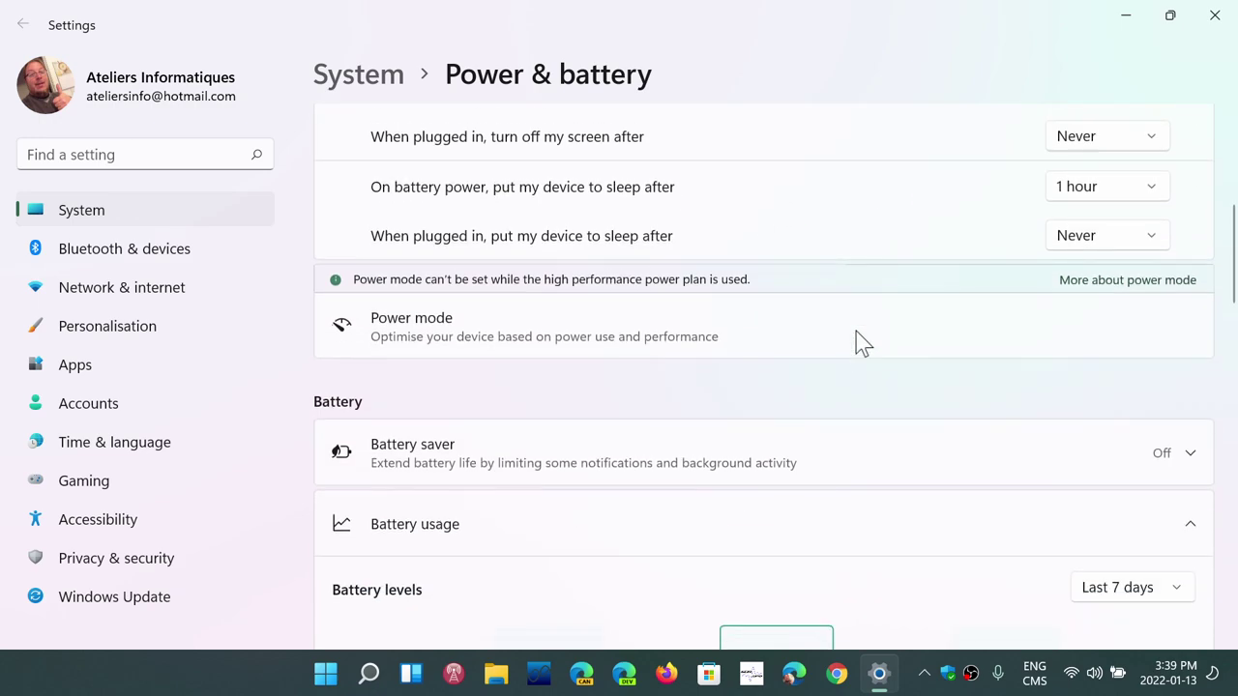
pyautogui.scroll(4, 855, 332)
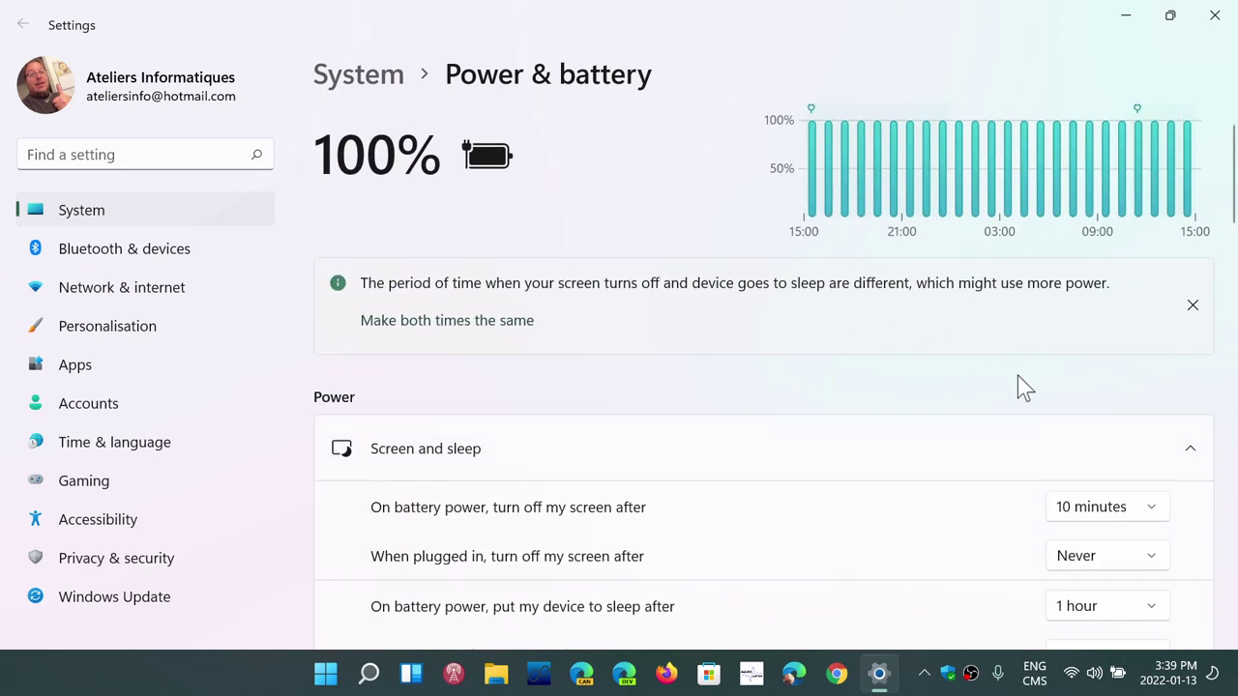
pyautogui.click(1195, 307)
# - Open the 'More about power mode' online help
pyautogui.scroll(-3, 924, 432)
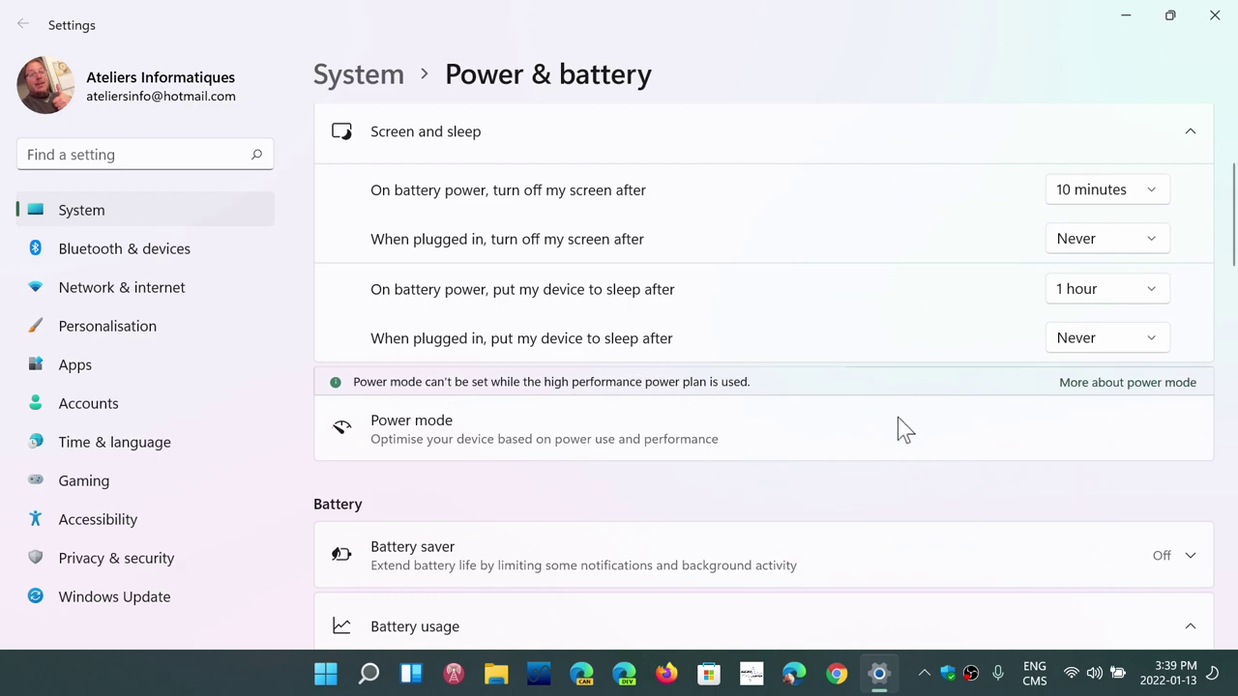
pyautogui.click(1110, 383)
pyautogui.scroll(-2, 745, 447)
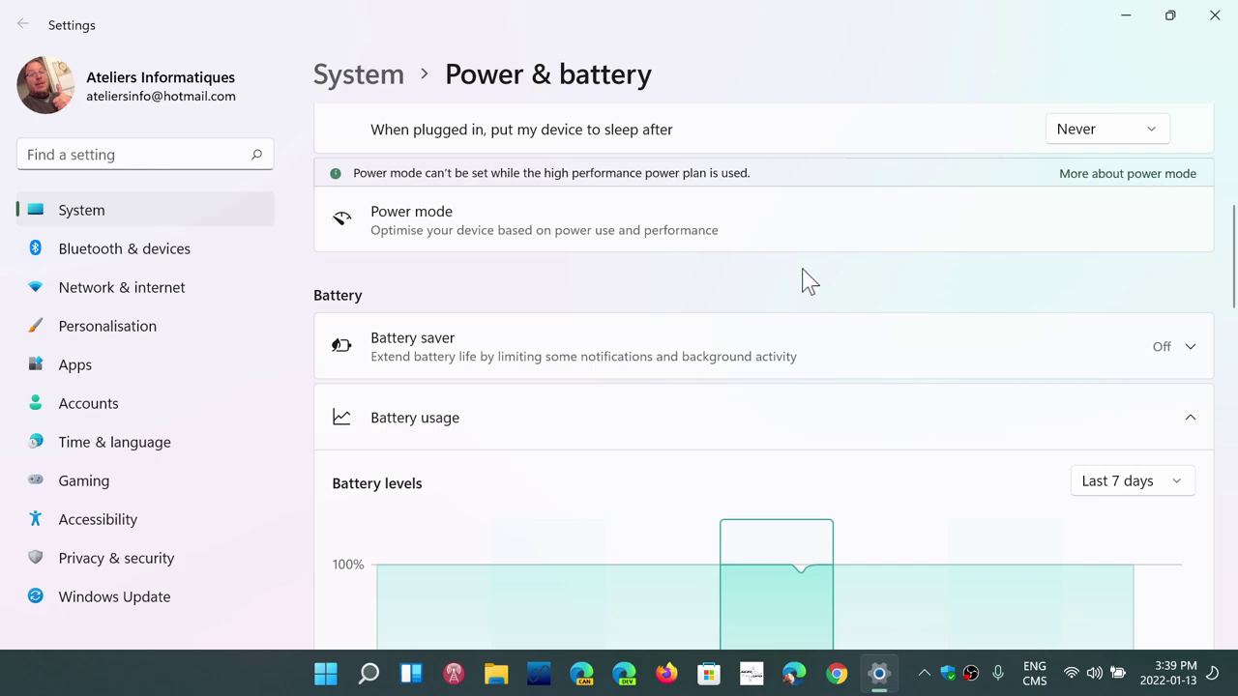
pyautogui.click(880, 344)
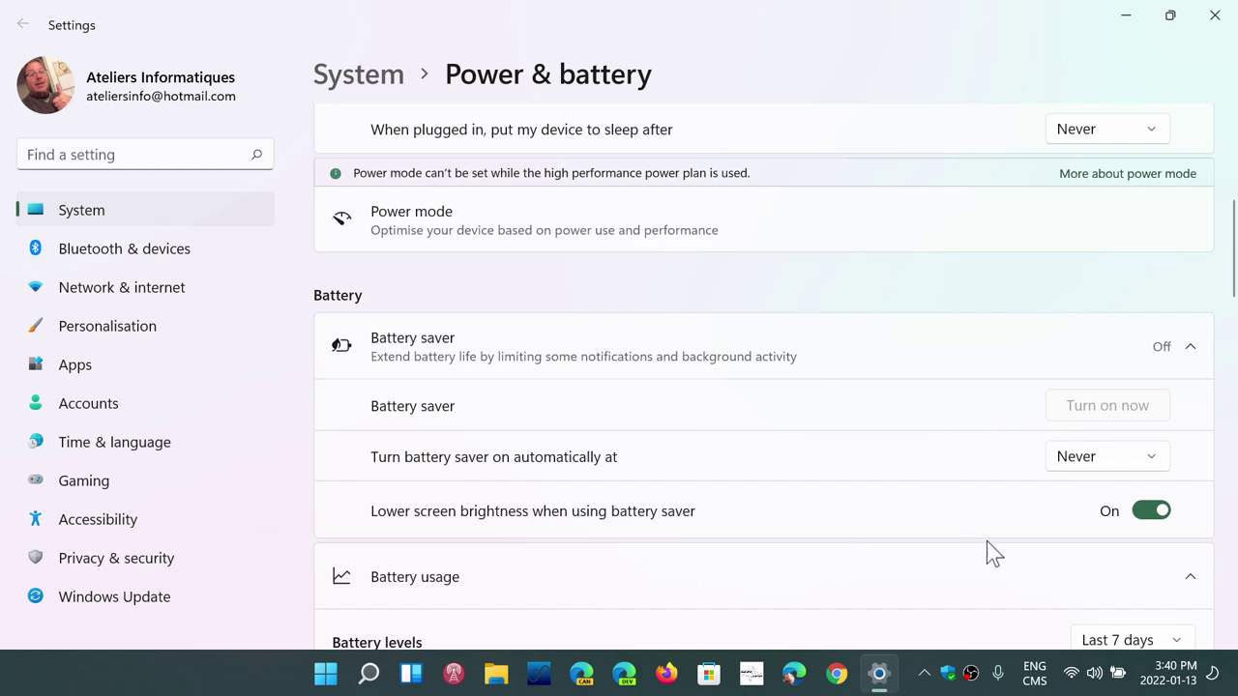
pyautogui.click(837, 348)
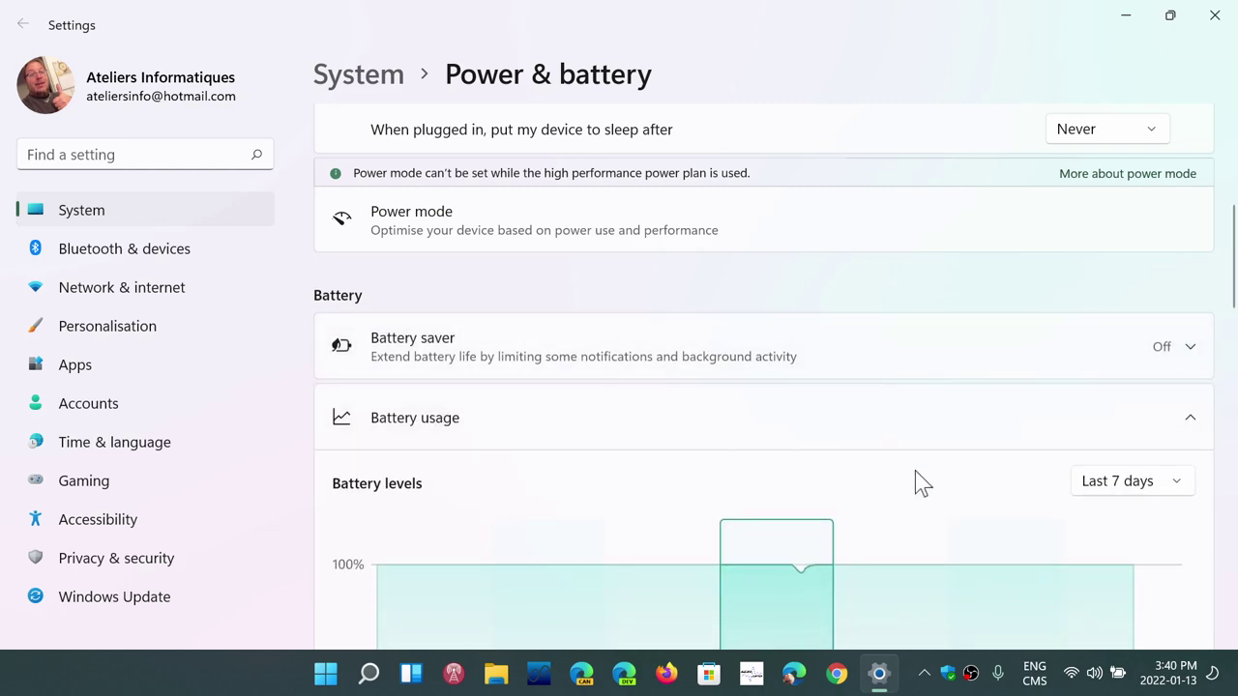
pyautogui.scroll(-2, 922, 484)
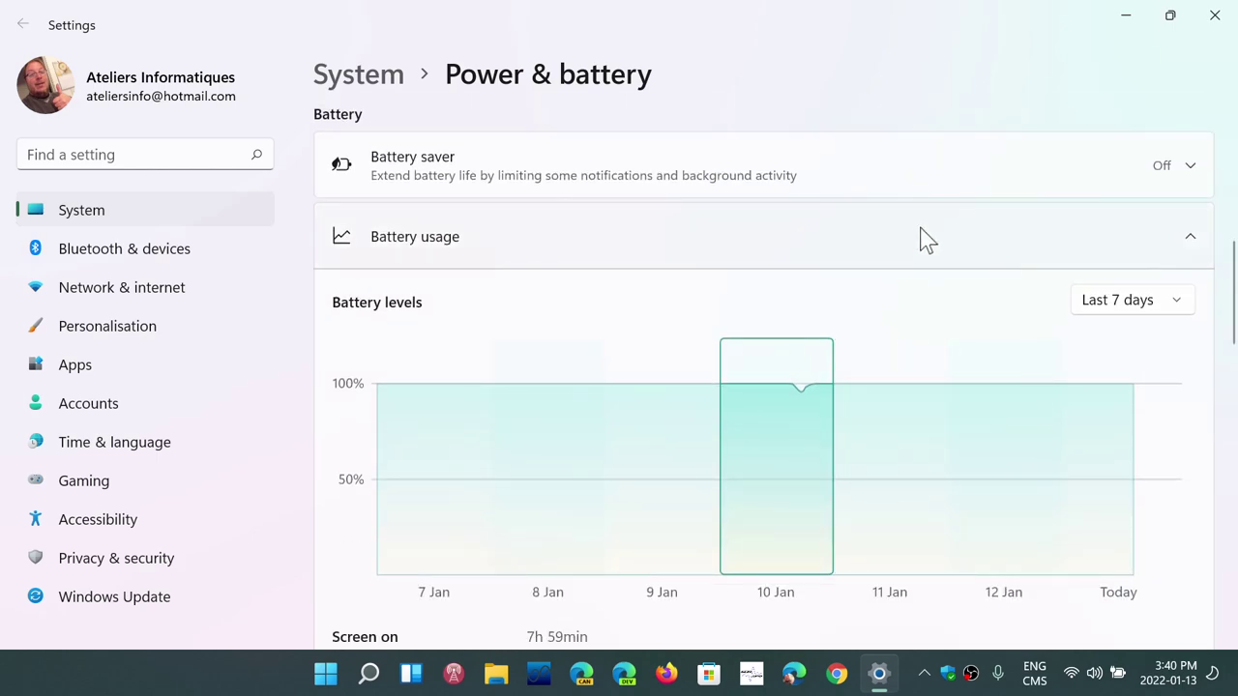
pyautogui.scroll(-2, 919, 241)
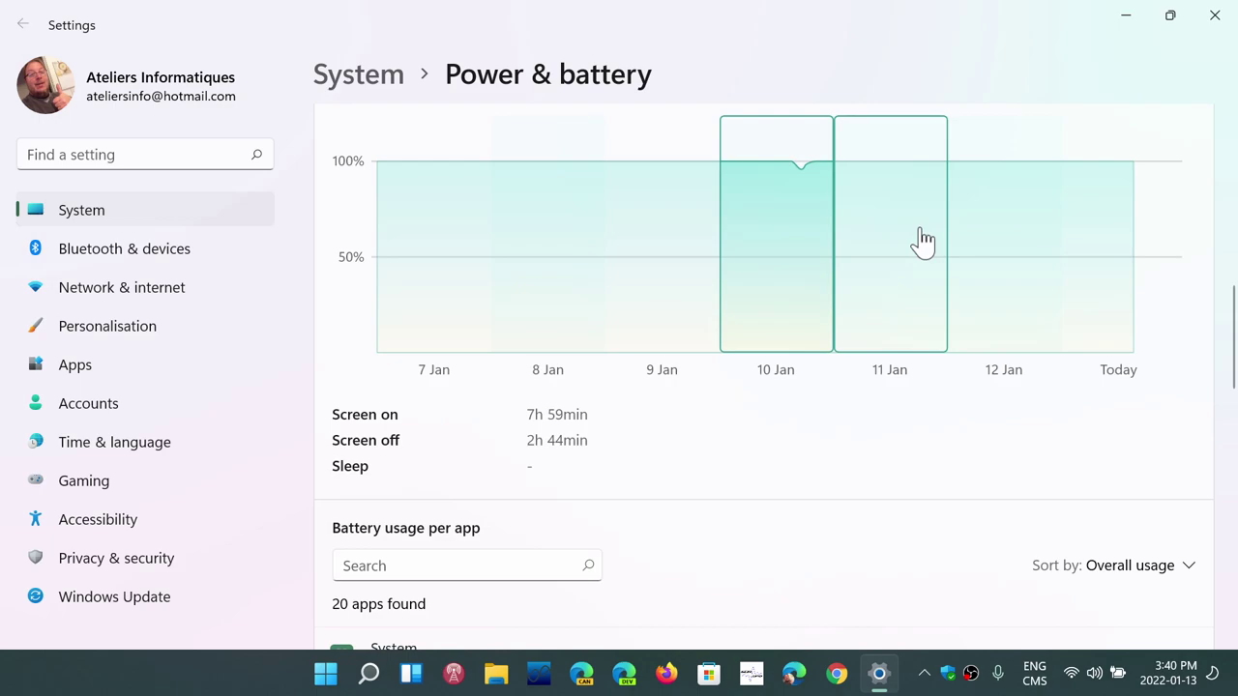
pyautogui.scroll(-2, 921, 241)
pyautogui.scroll(2, 921, 240)
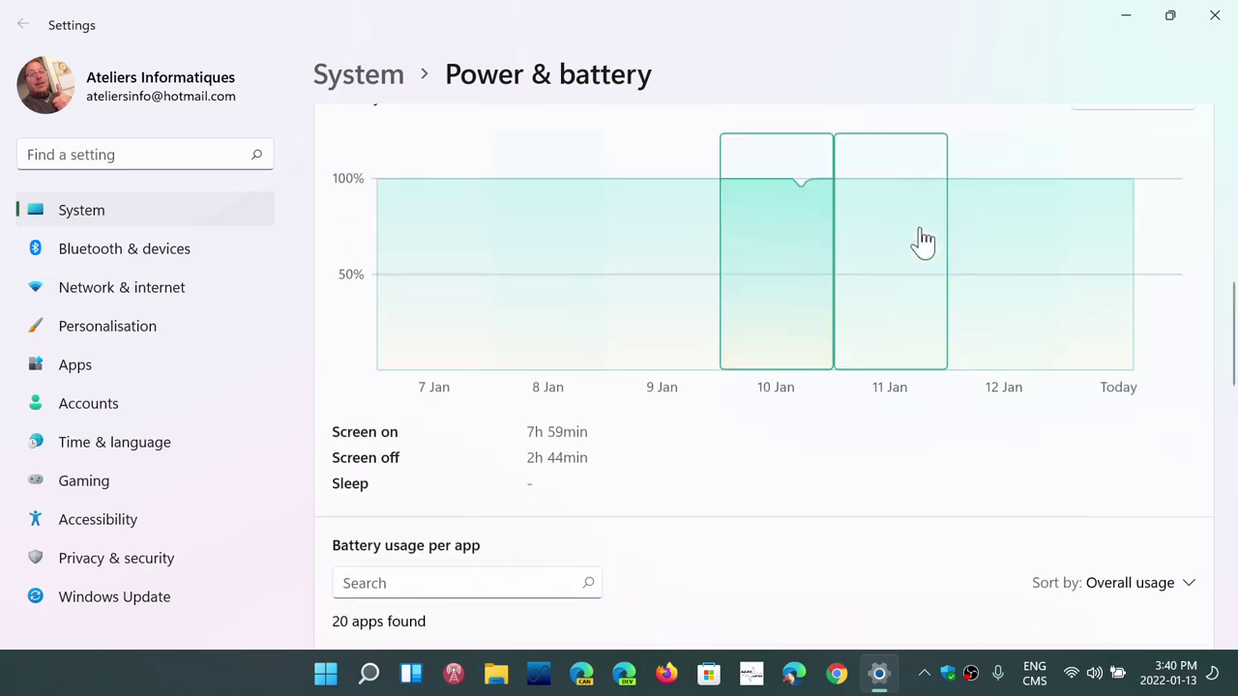
pyautogui.scroll(-3, 921, 241)
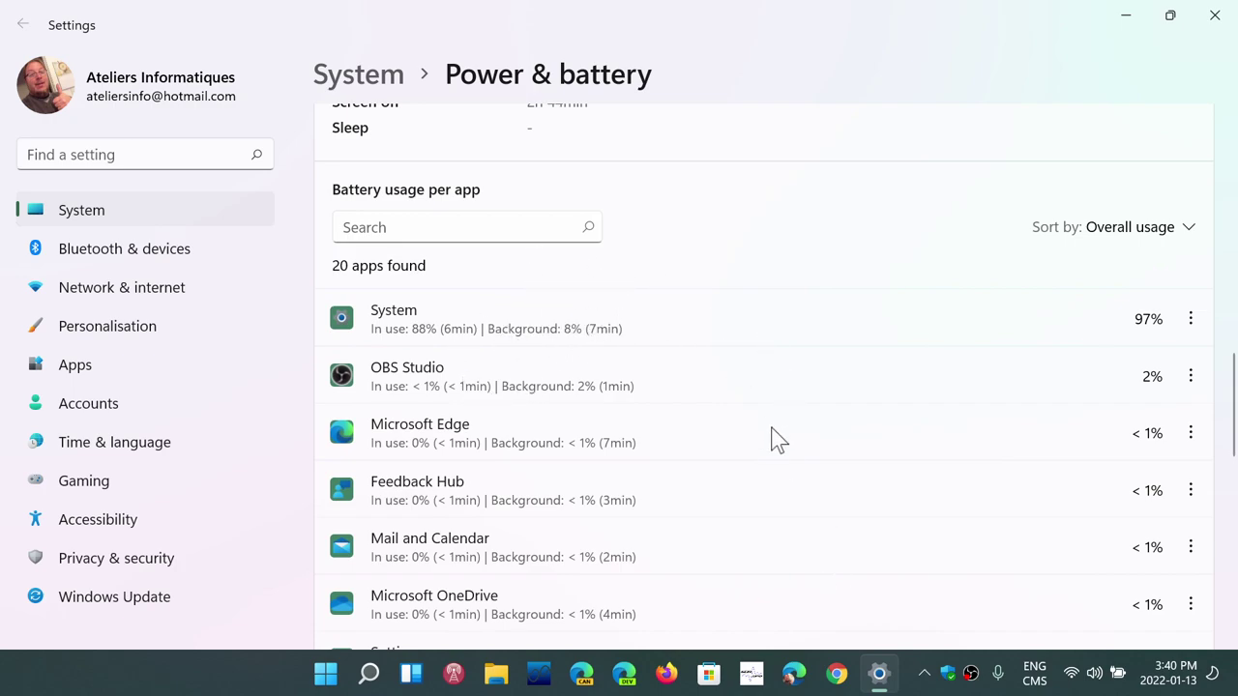
pyautogui.scroll(-1, 770, 439)
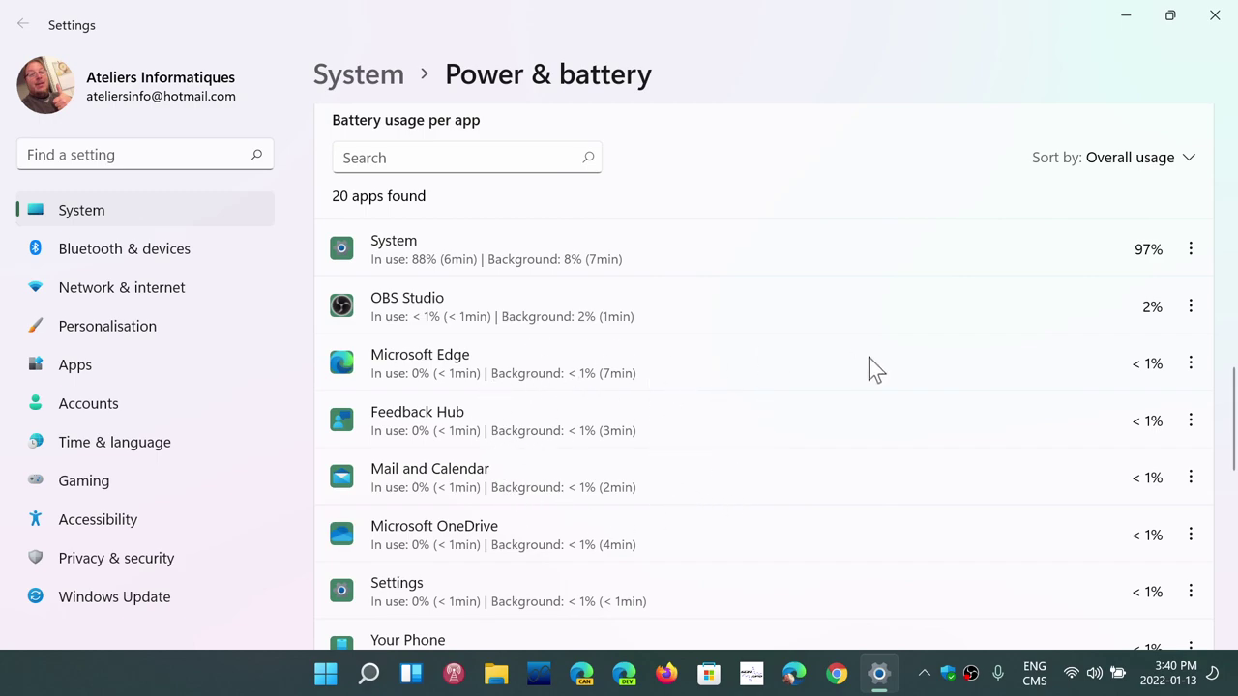
pyautogui.scroll(10, 817, 401)
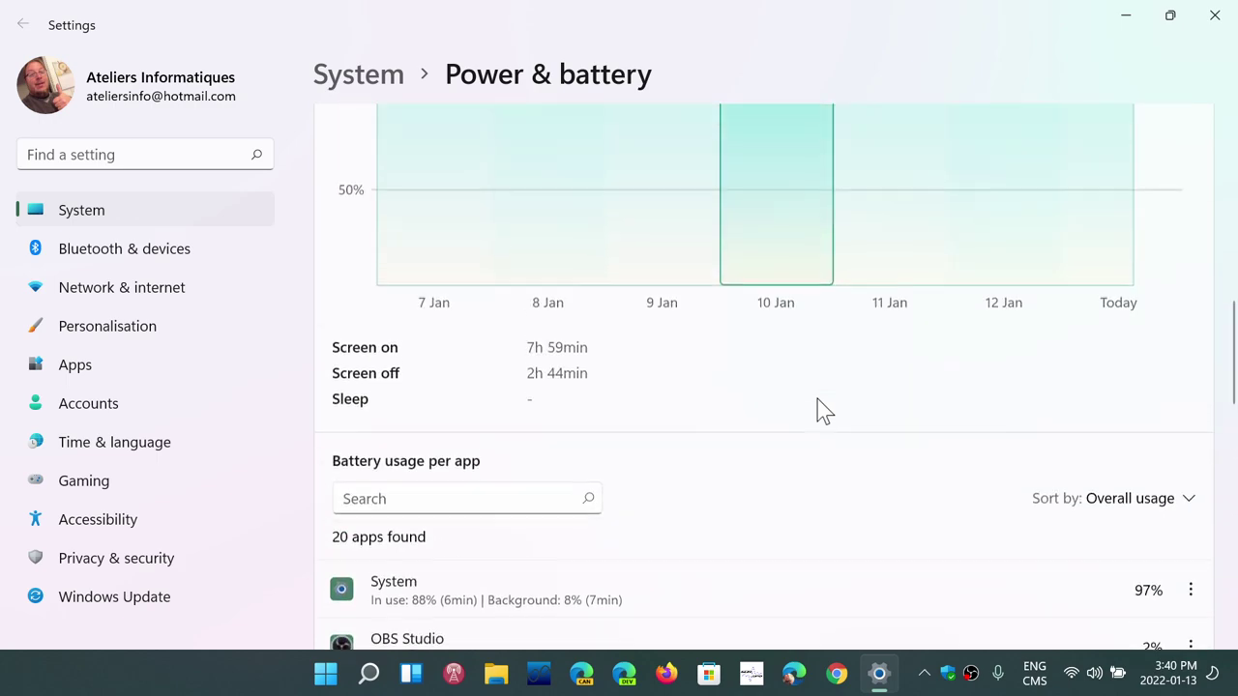
pyautogui.scroll(-1, 817, 400)
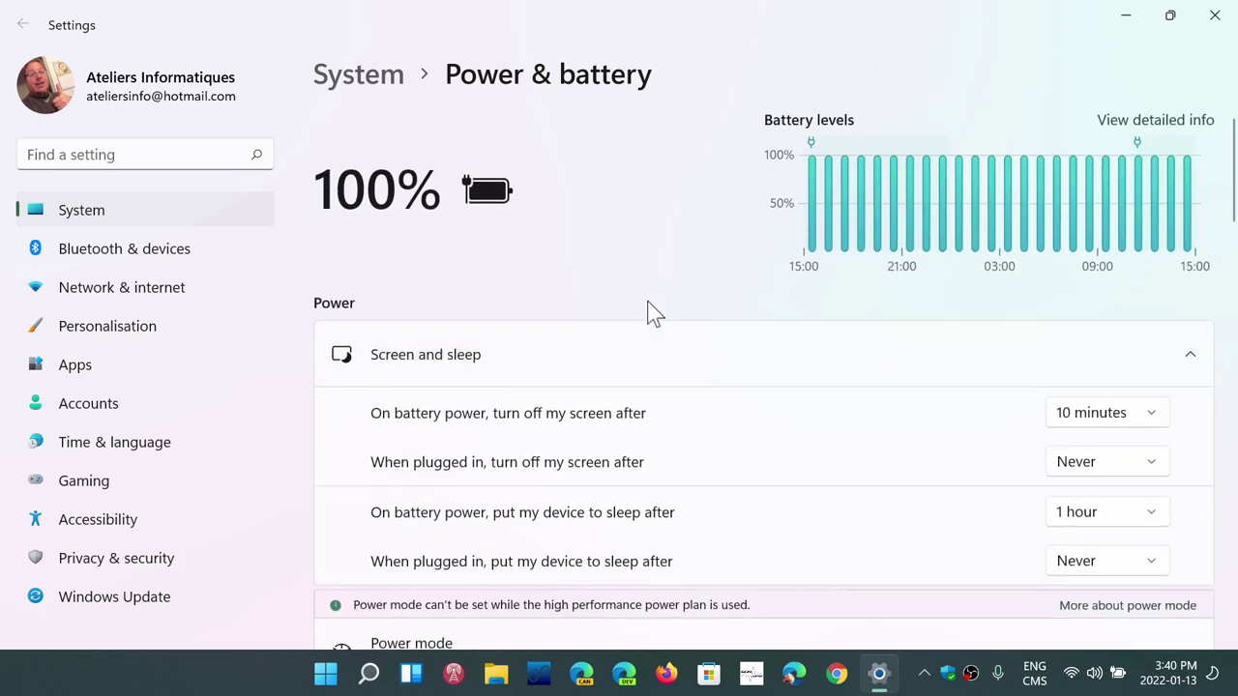
pyautogui.scroll(-12, 875, 317)
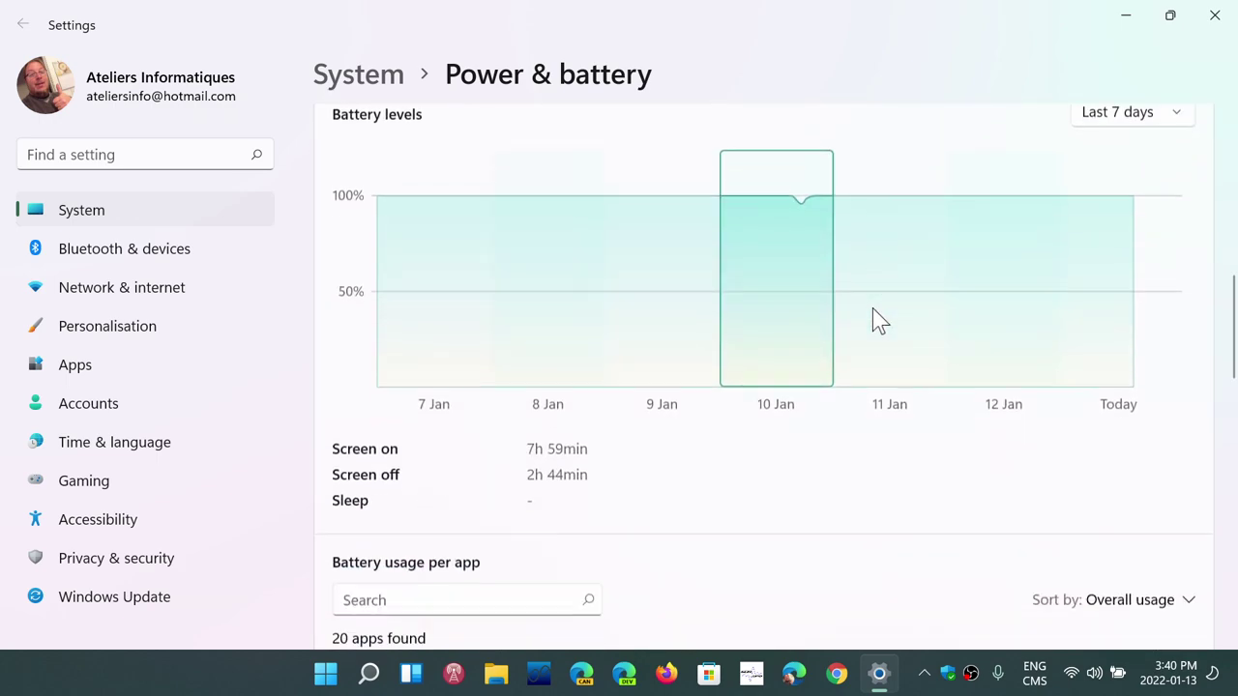
pyautogui.scroll(-3, 875, 319)
pyautogui.scroll(10, 875, 319)
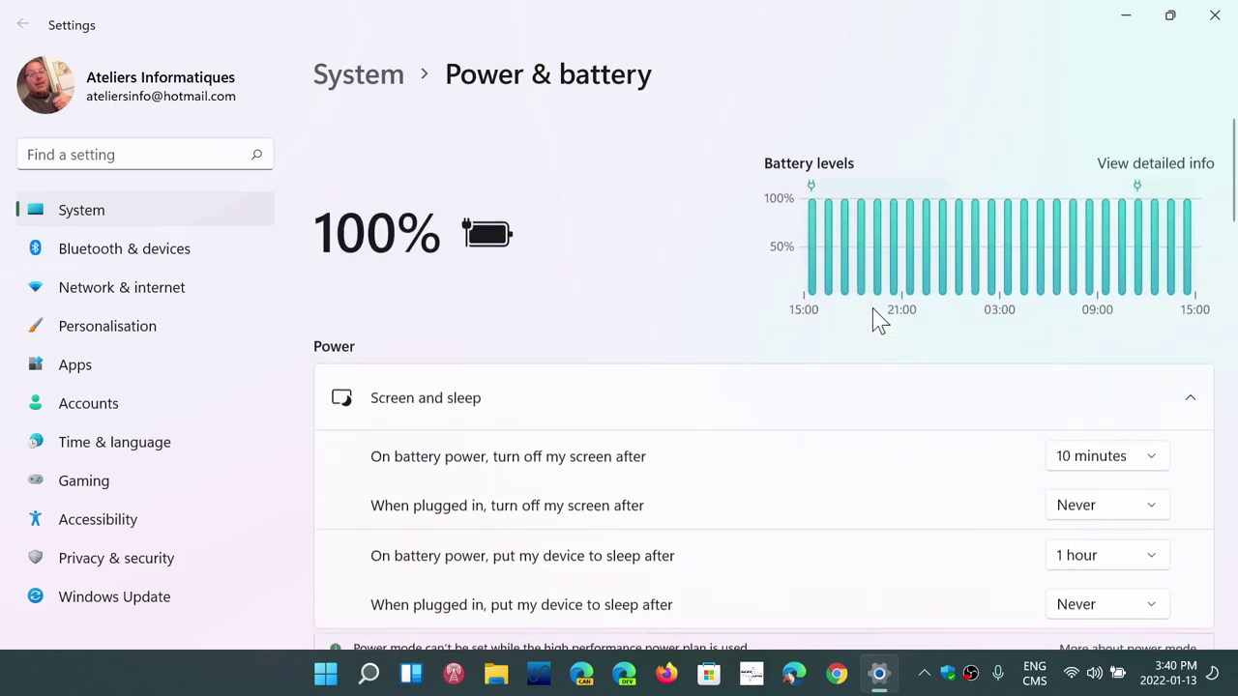
pyautogui.scroll(-12, 875, 319)
pyautogui.scroll(12, 875, 319)
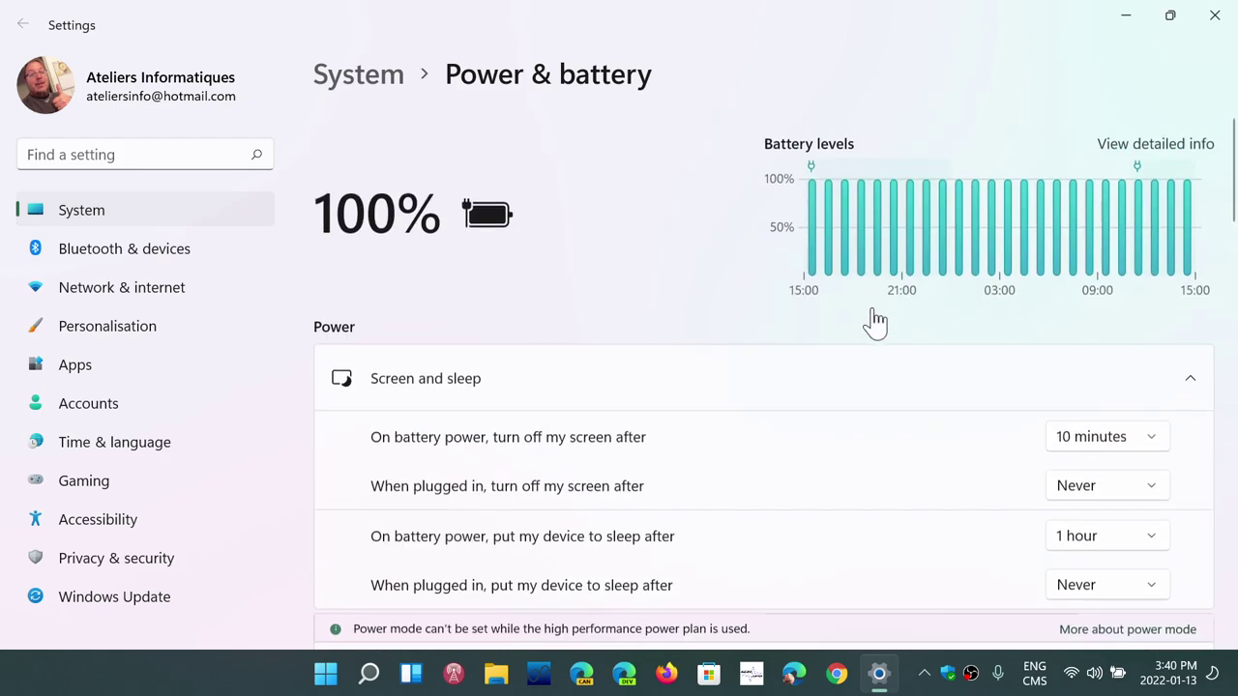